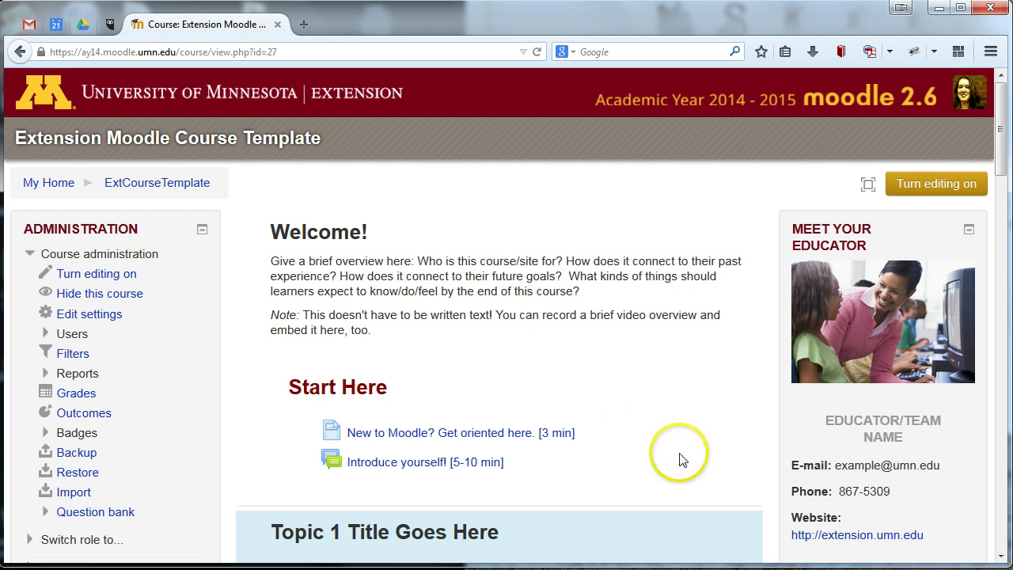
Set Enable completion tracking to Yes in the course settings and save the changes
left_click(91, 315)
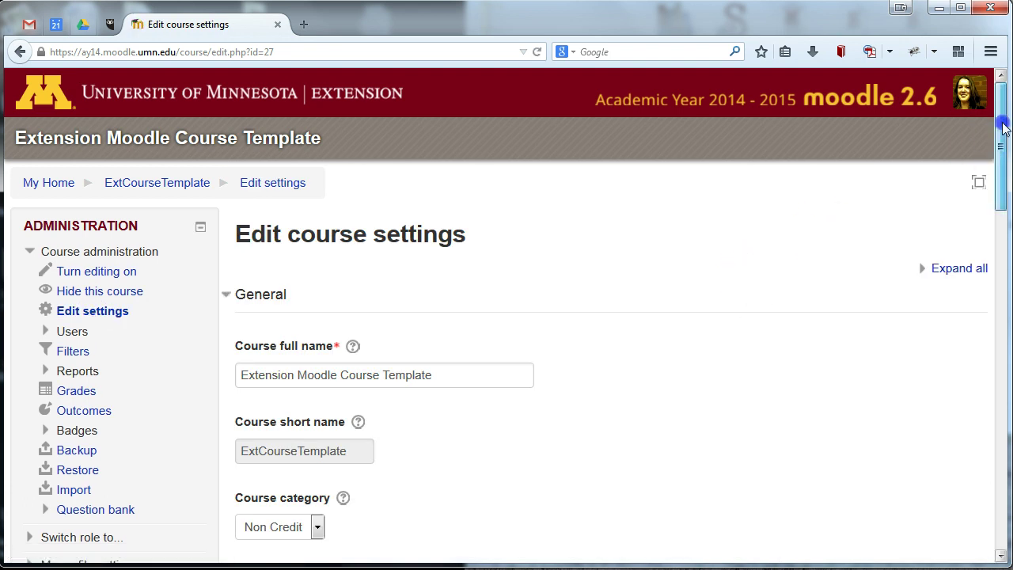
left_click_drag(1006, 130, 1006, 423)
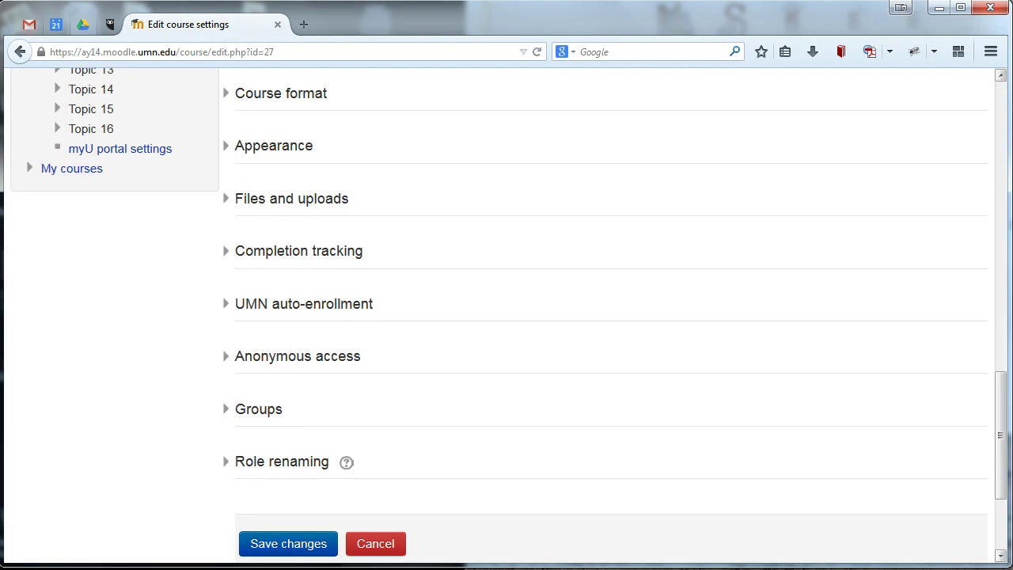
left_click(286, 263)
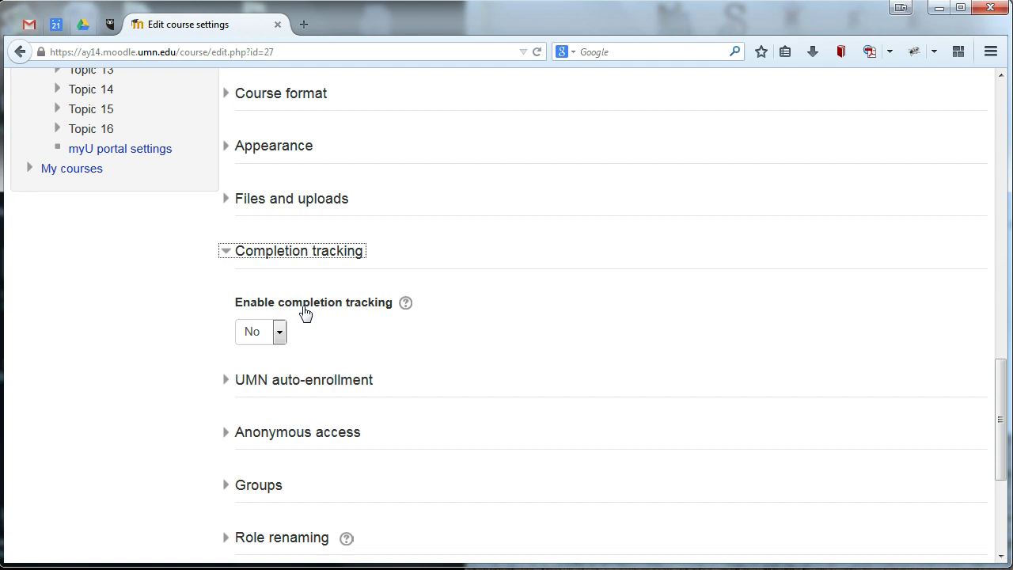
left_click(279, 333)
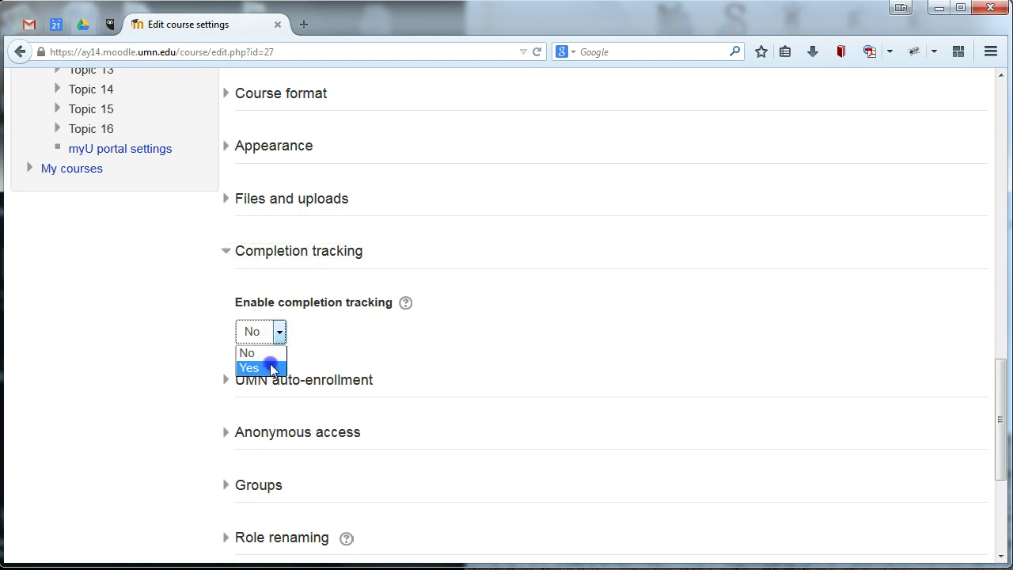
left_click(269, 367)
left_click(861, 215)
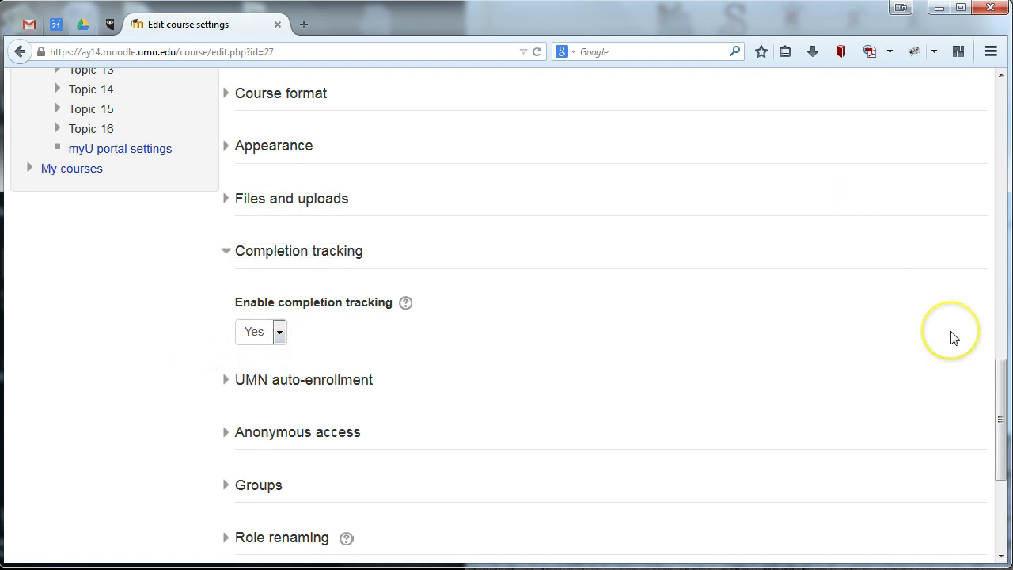
left_click(958, 373)
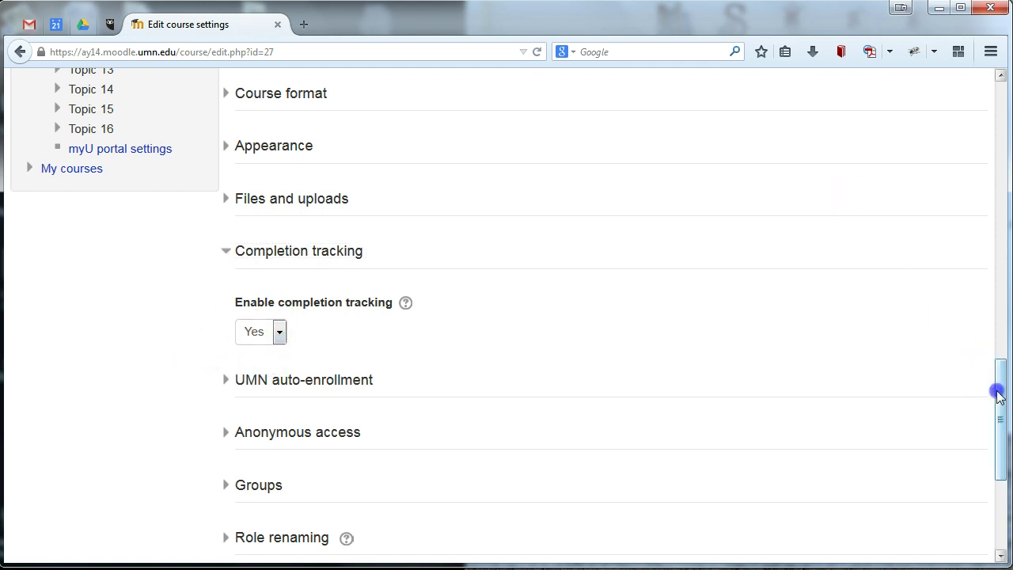
left_click_drag(997, 388, 997, 459)
left_click(302, 384)
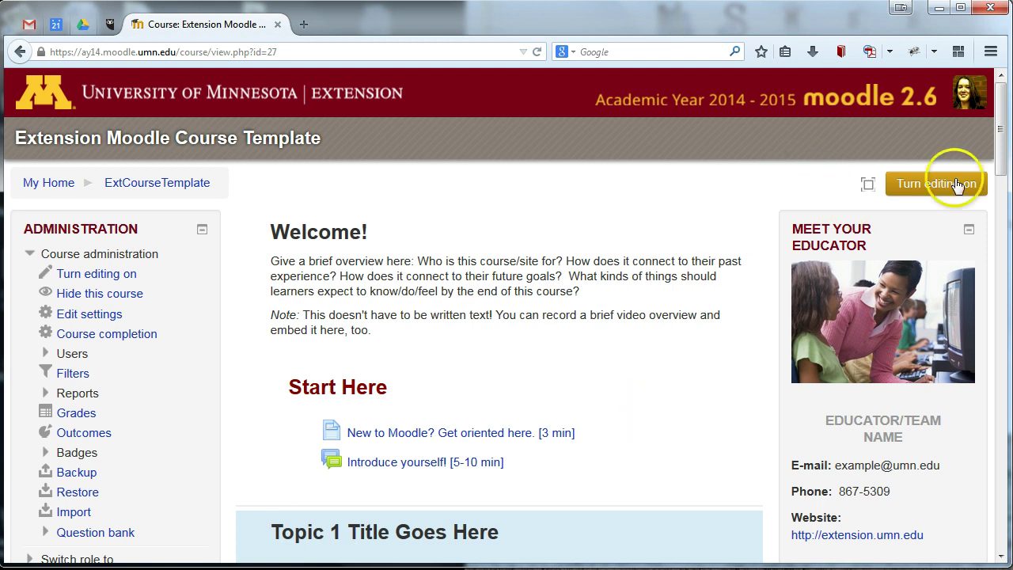
Turn on editing for the Extension Moodle Course Template course page
left_click_drag(1002, 141, 1000, 175)
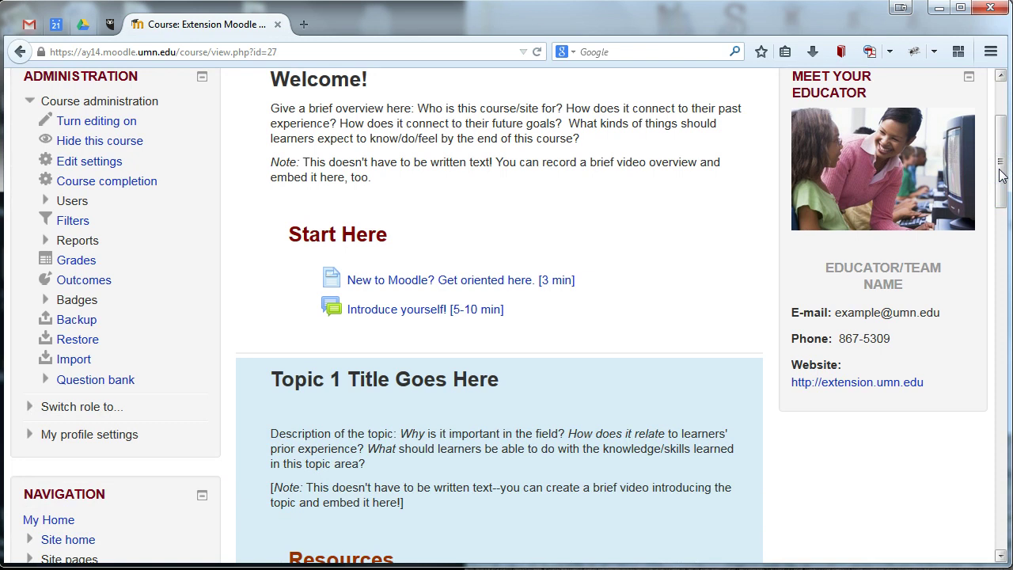
scroll(999, 176, "up", 3)
left_click(936, 184)
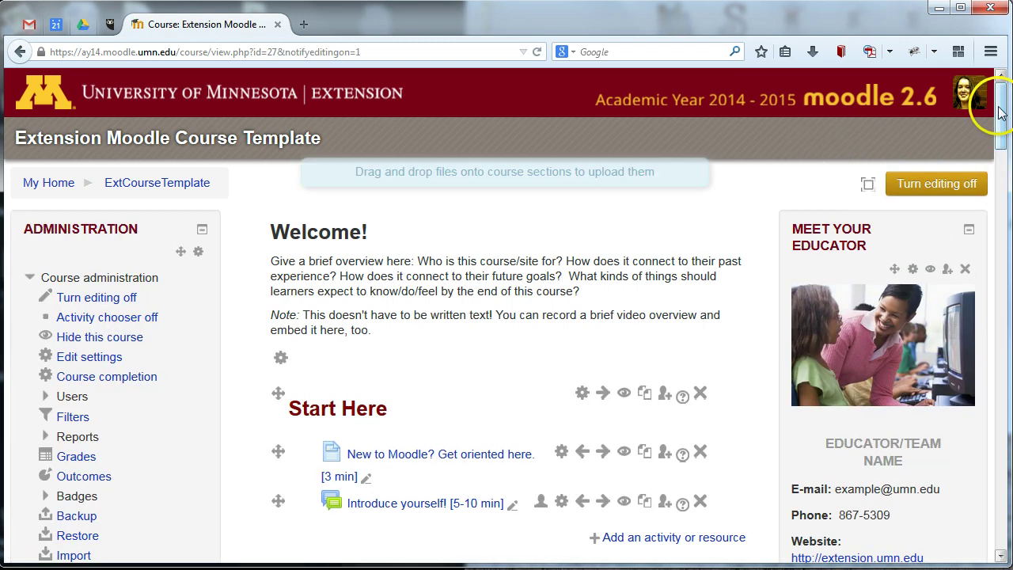
In the "Introduce yourself!" forum settings, set completion tracking to "Show activity as complete when conditions are met"
left_click_drag(1000, 113, 1003, 142)
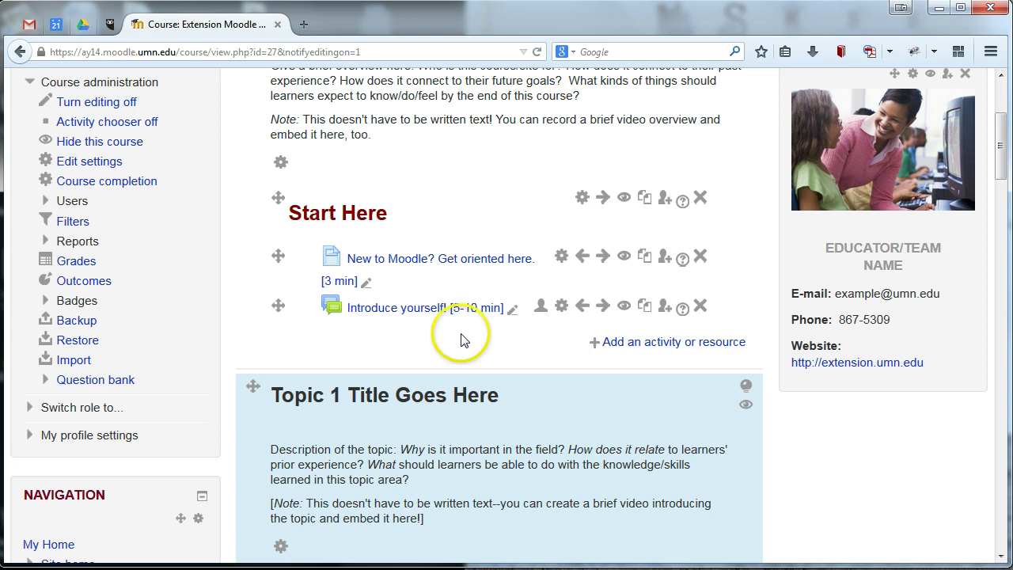
left_click(562, 312)
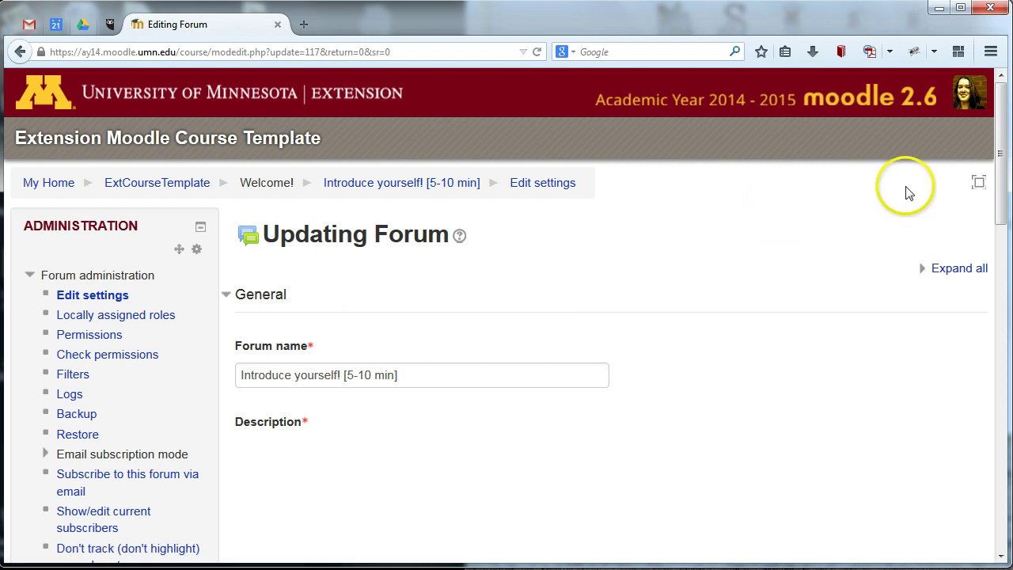
left_click_drag(1004, 174, 1007, 460)
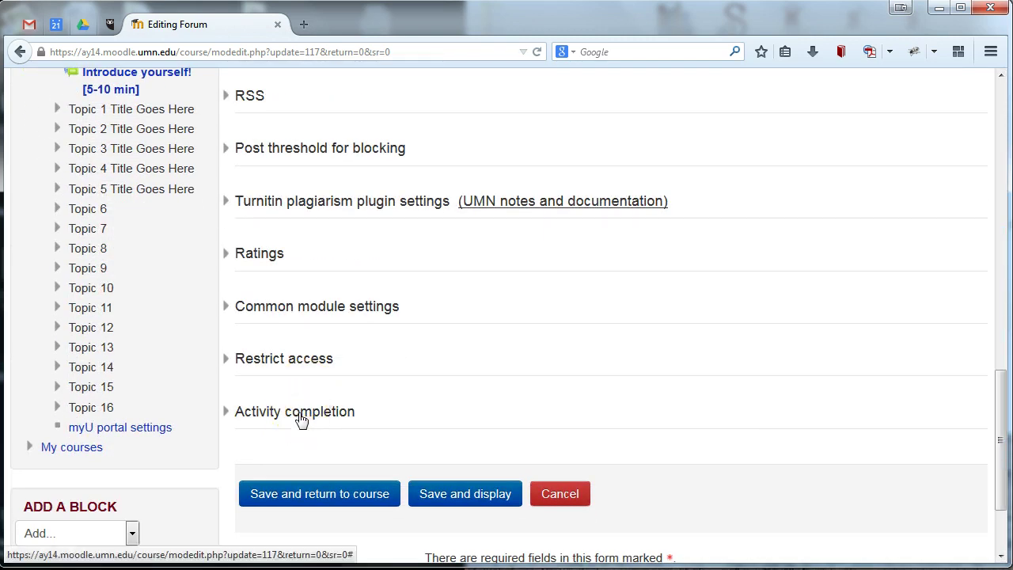
left_click(300, 413)
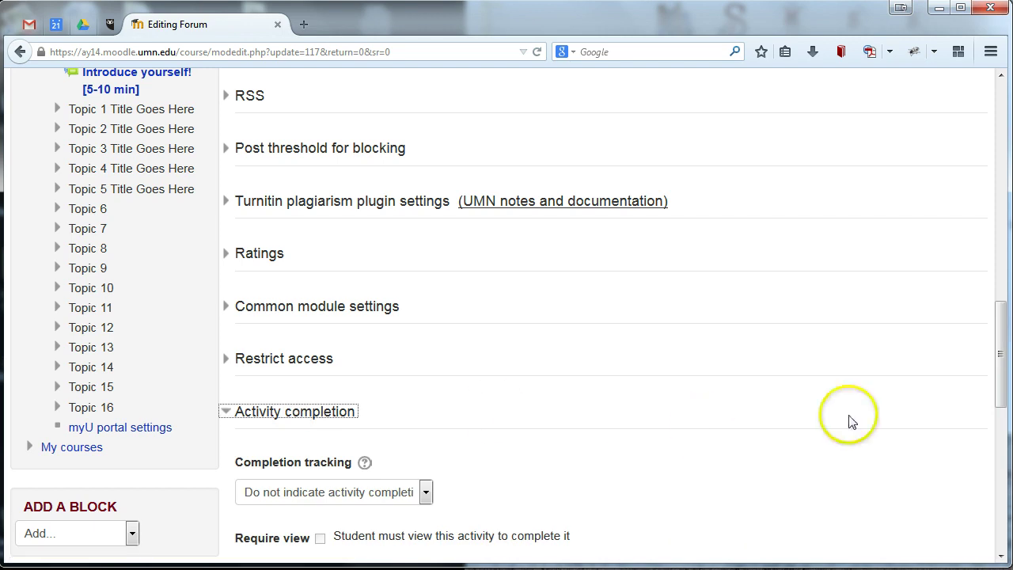
left_click_drag(1005, 358, 1002, 419)
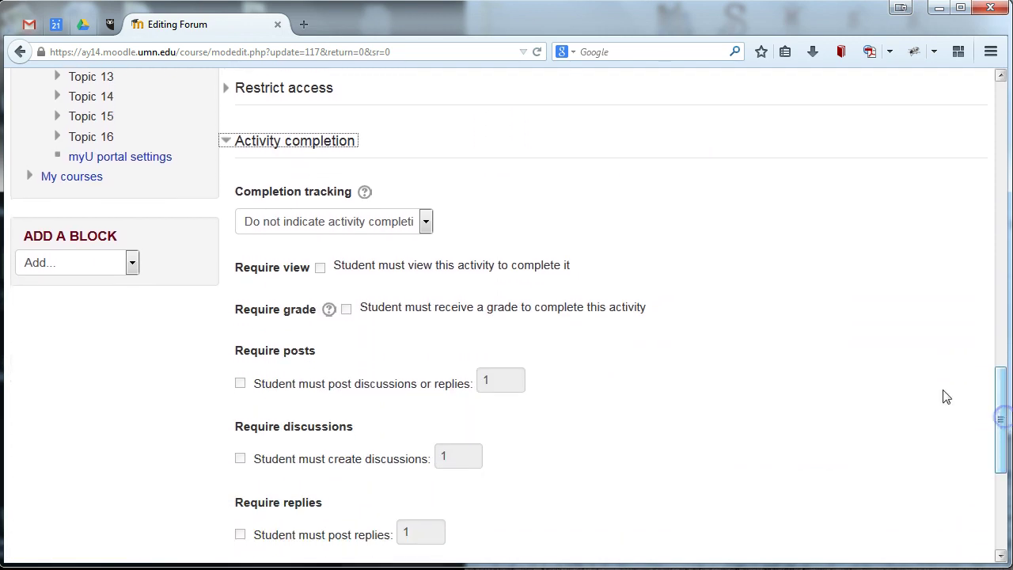
left_click(425, 224)
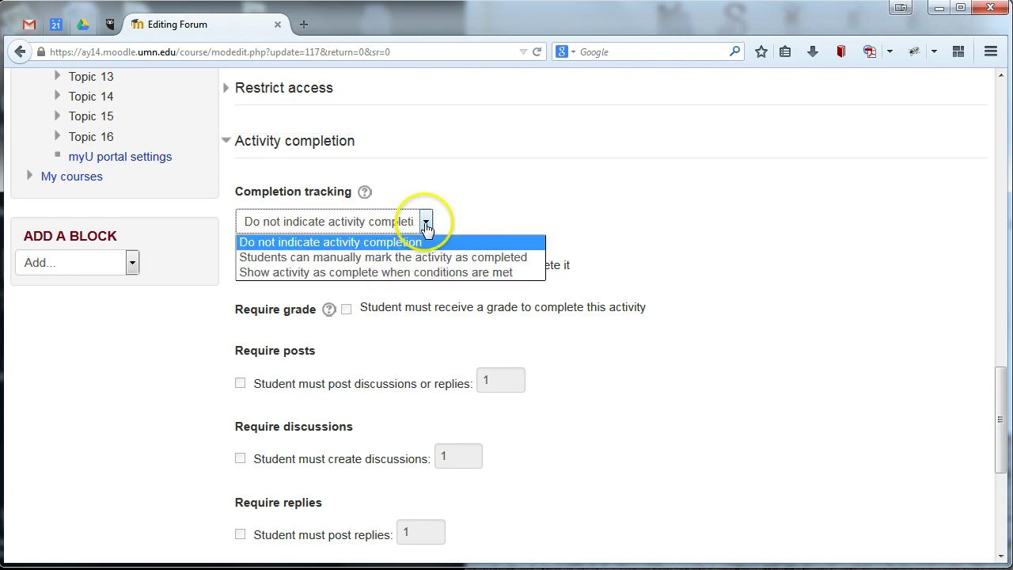
left_click(409, 278)
left_click(516, 213)
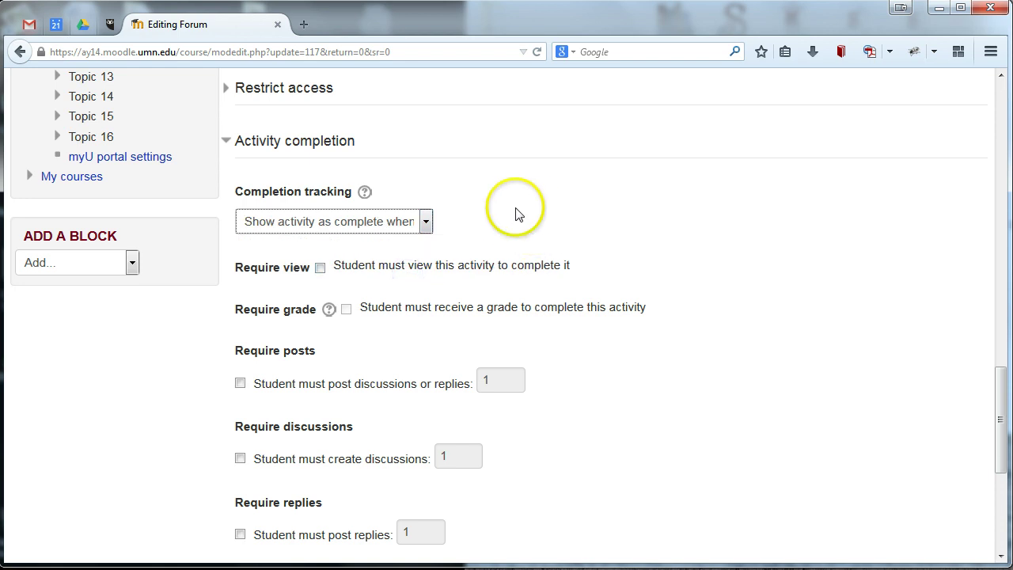
Require students to post 1 discussion or reply, save the forum and return to the course to check its completion indicator
left_click(239, 384)
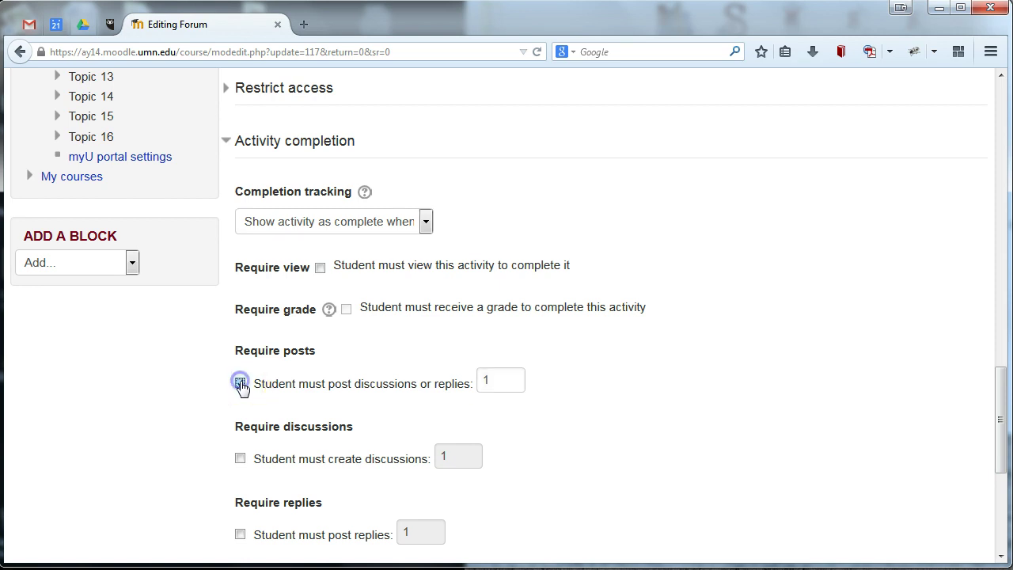
left_click(439, 387)
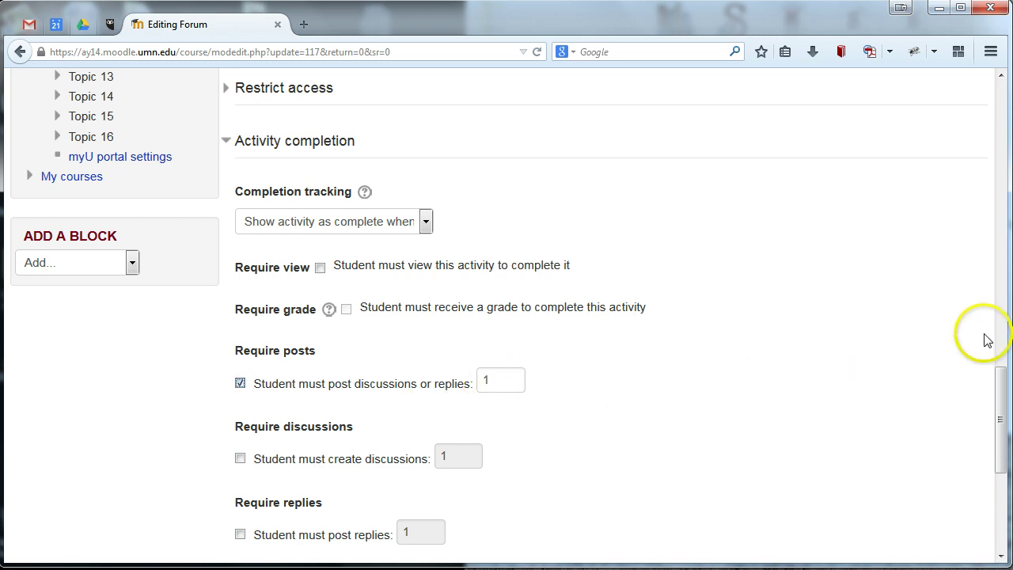
left_click(943, 328)
left_click_drag(999, 373, 1002, 420)
left_click(329, 480)
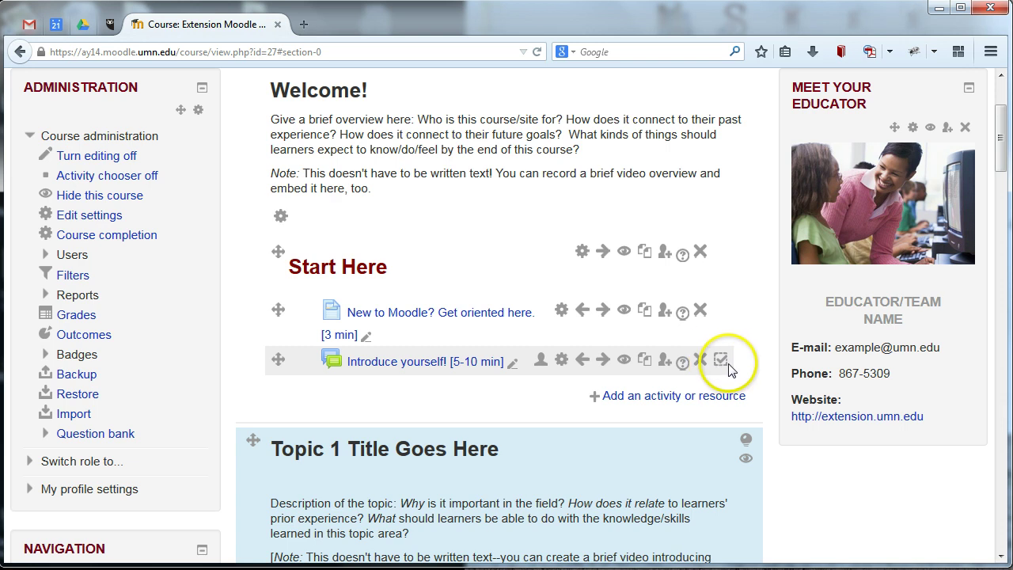
mouse_move(715, 367)
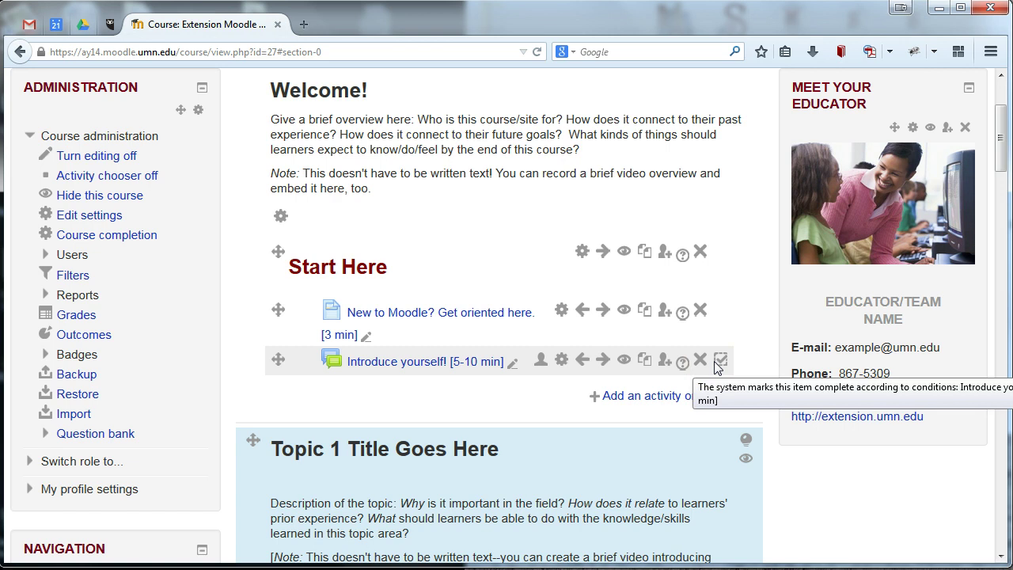
left_click(717, 364)
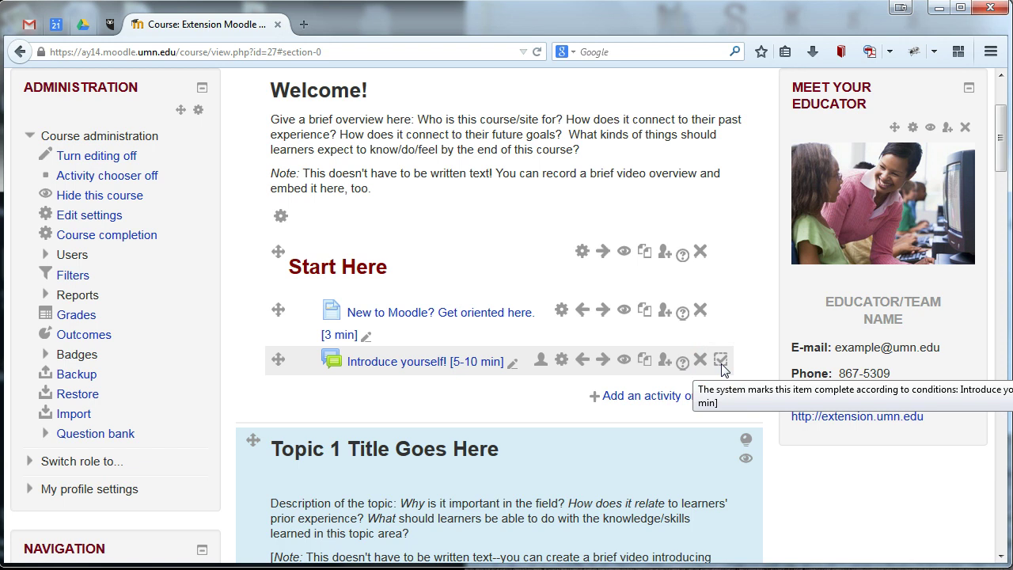
left_click(722, 365)
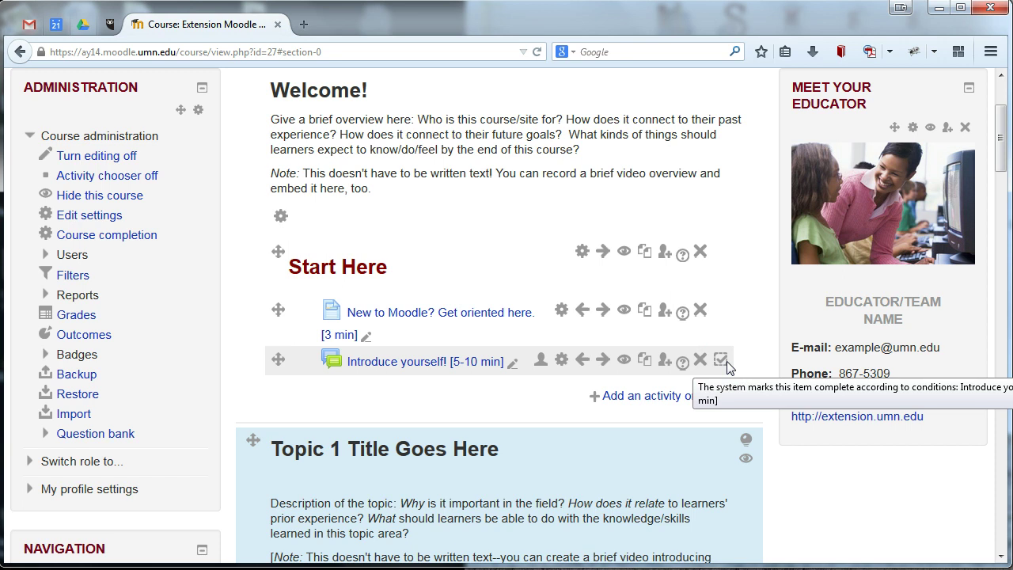
left_click(727, 365)
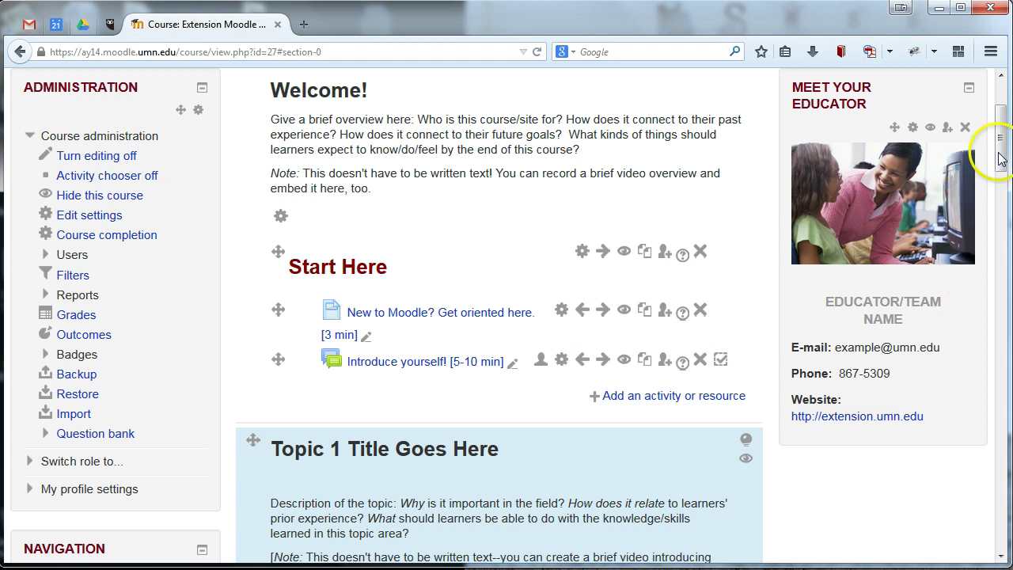
In the Sample PDF Document settings under Topic 1, set completion tracking to "Show activity as complete when conditions are met"
left_click_drag(1003, 147, 1003, 227)
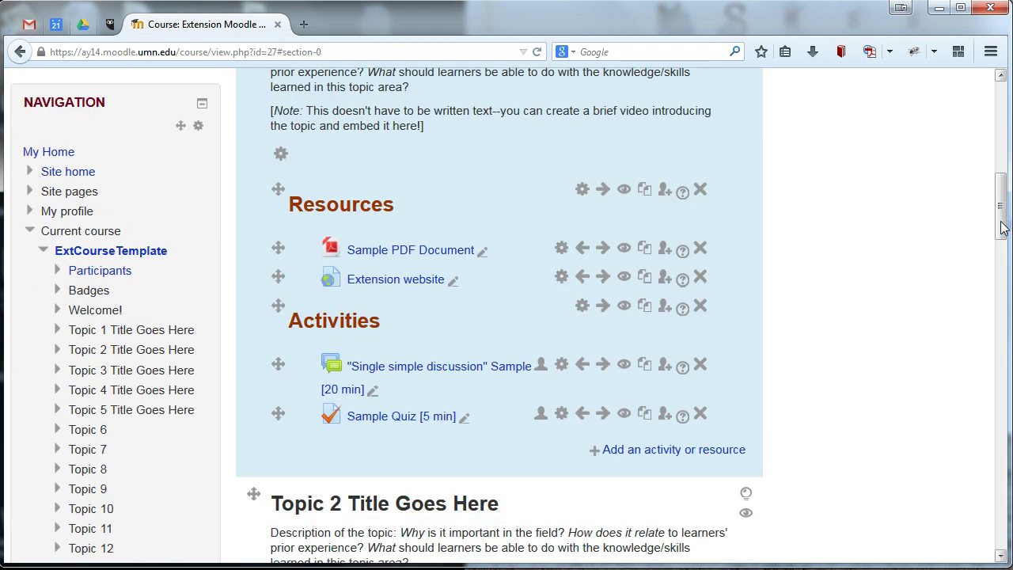
left_click(562, 249)
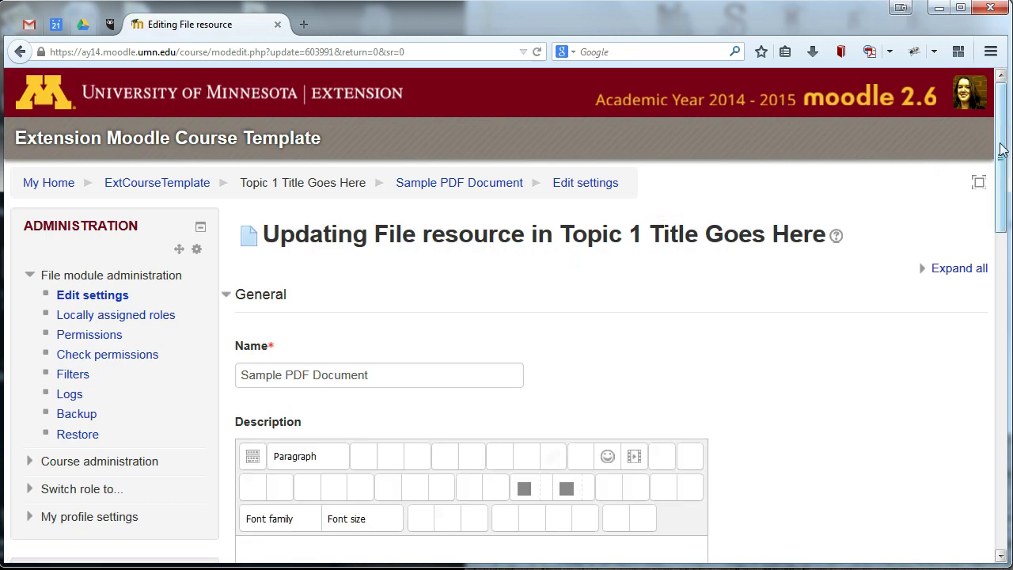
left_click_drag(1002, 150, 981, 440)
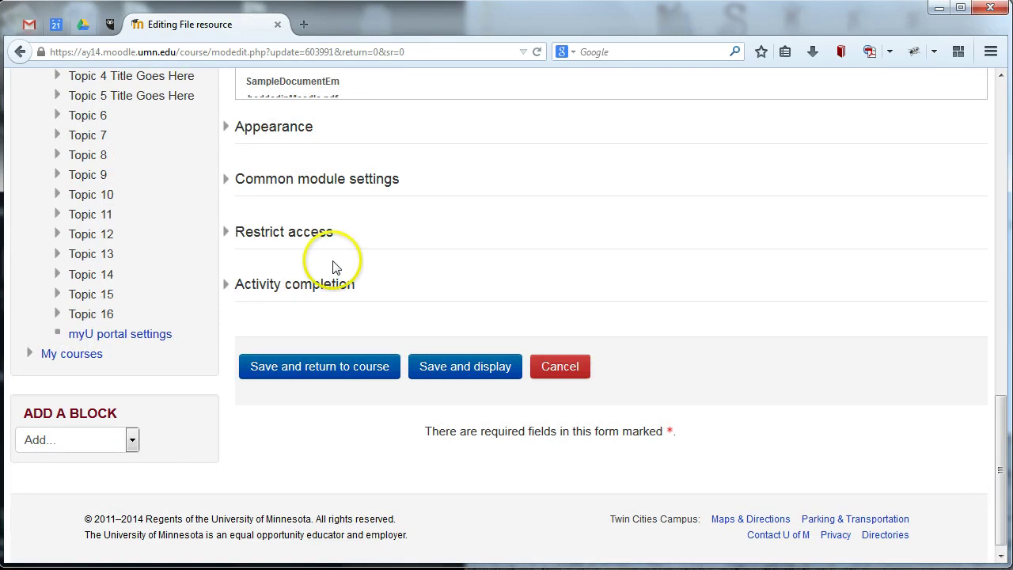
left_click(324, 285)
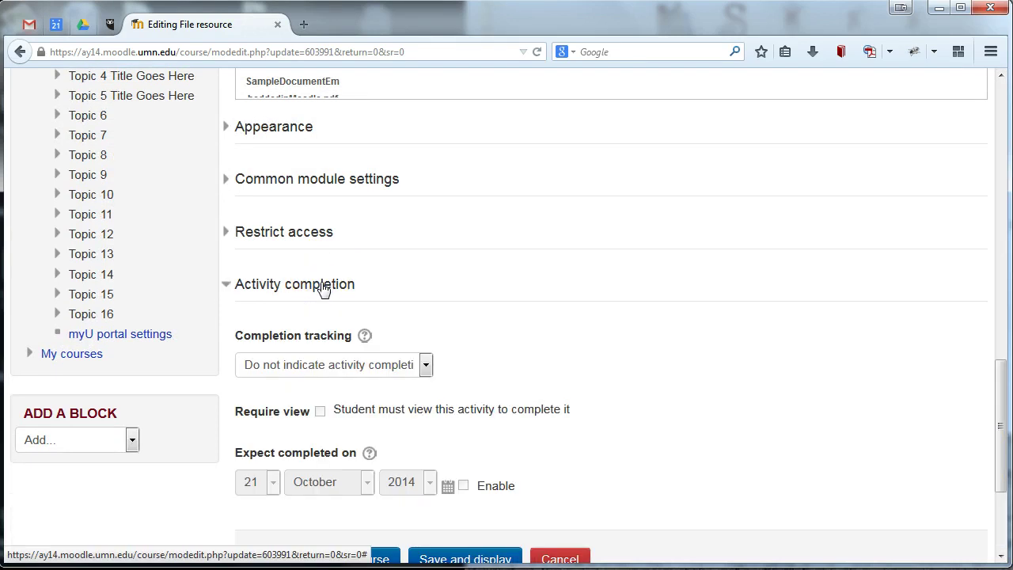
left_click(425, 365)
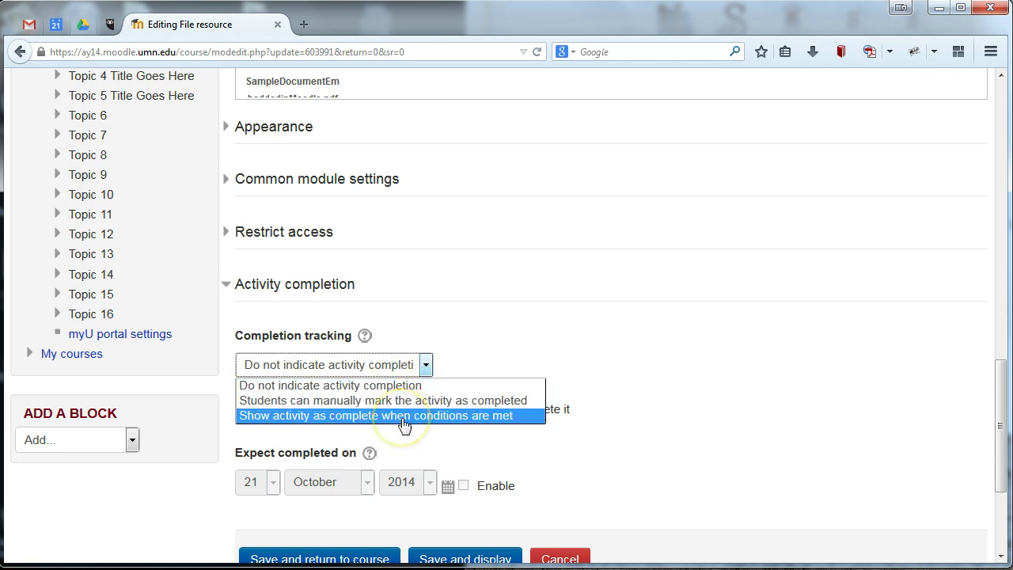
left_click(404, 417)
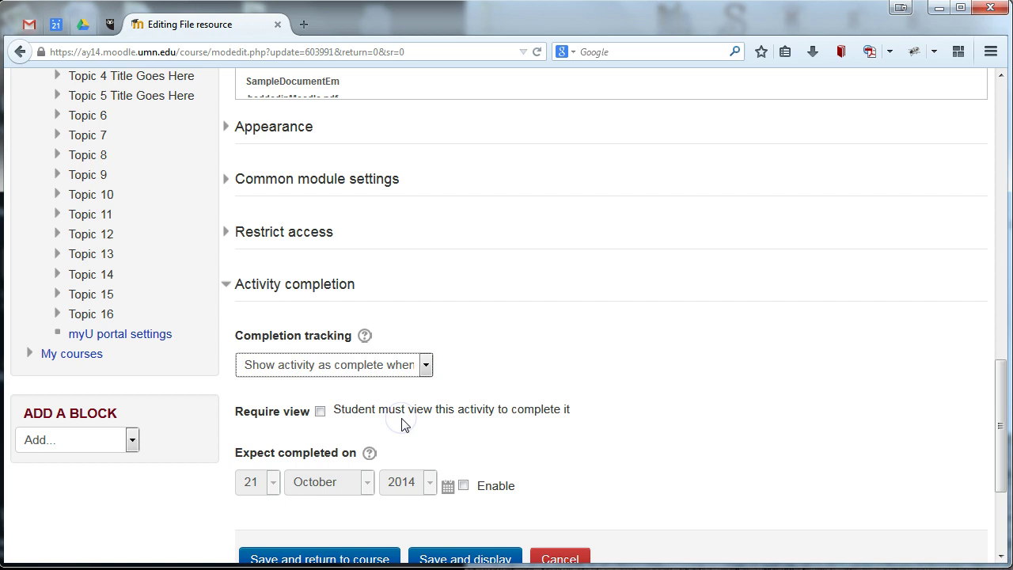
Require students to view the Sample PDF Document to complete it, and save the resource, returning to the course
left_click(321, 411)
left_click(320, 412)
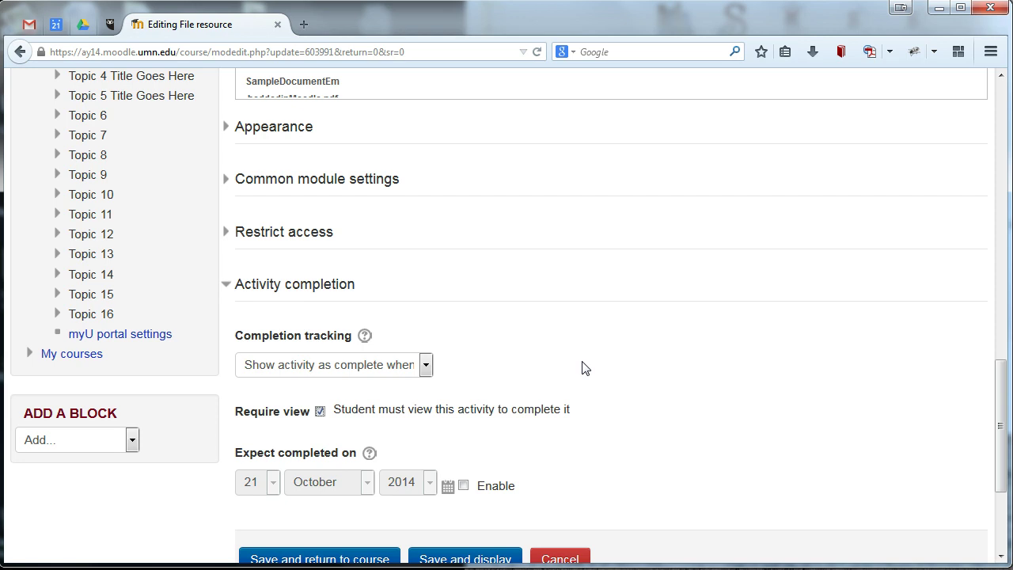
left_click_drag(1003, 377, 1001, 399)
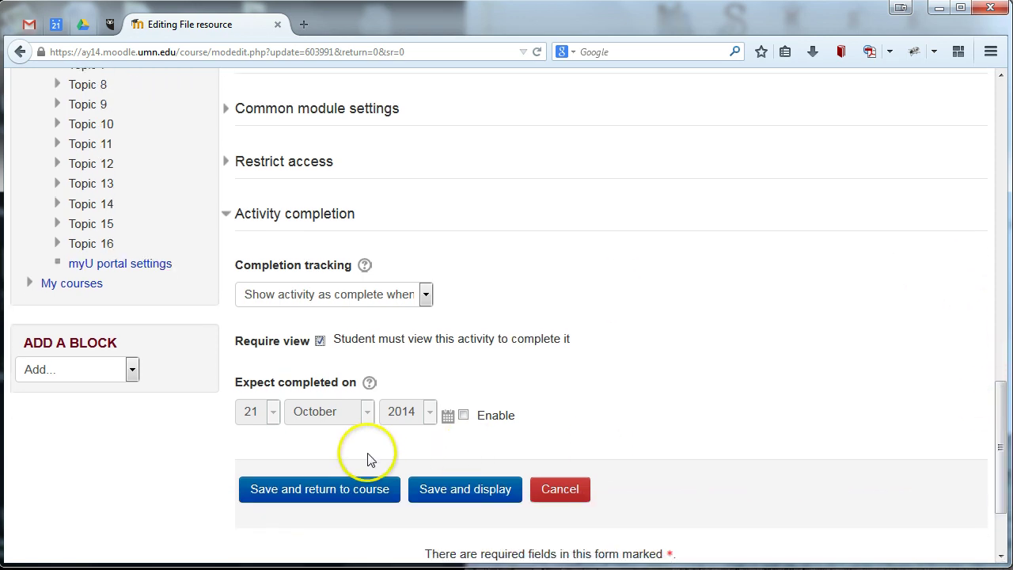
left_click(352, 489)
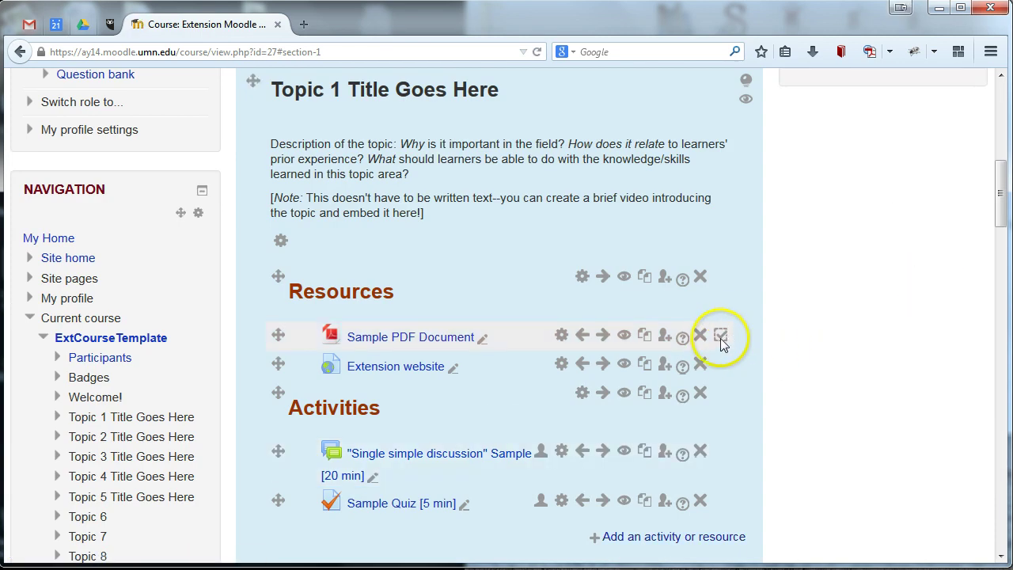
mouse_move(721, 341)
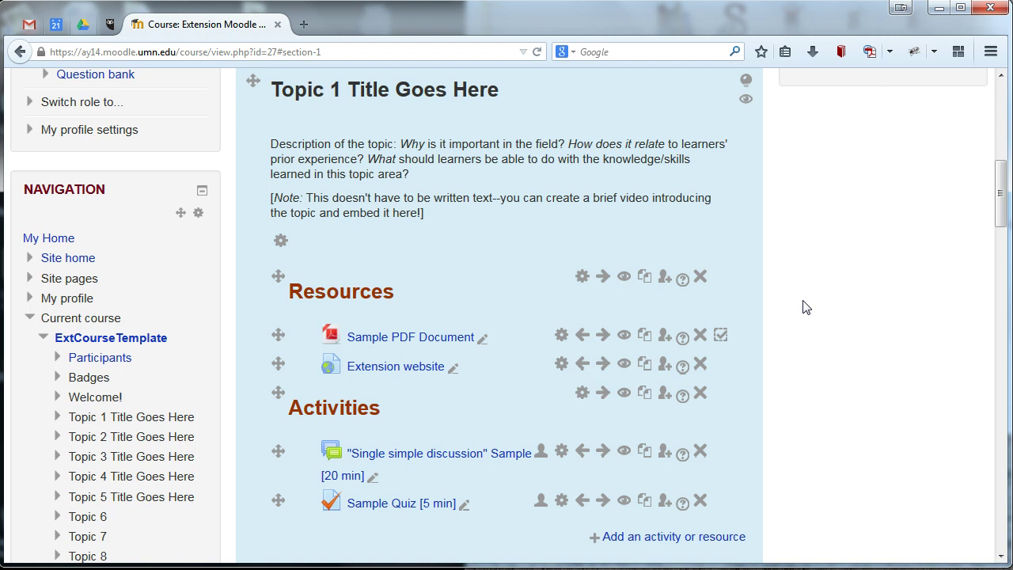
In the Extension website settings under Topic 1, set completion tracking to "Students can manually mark the activity as completed"
left_click(561, 365)
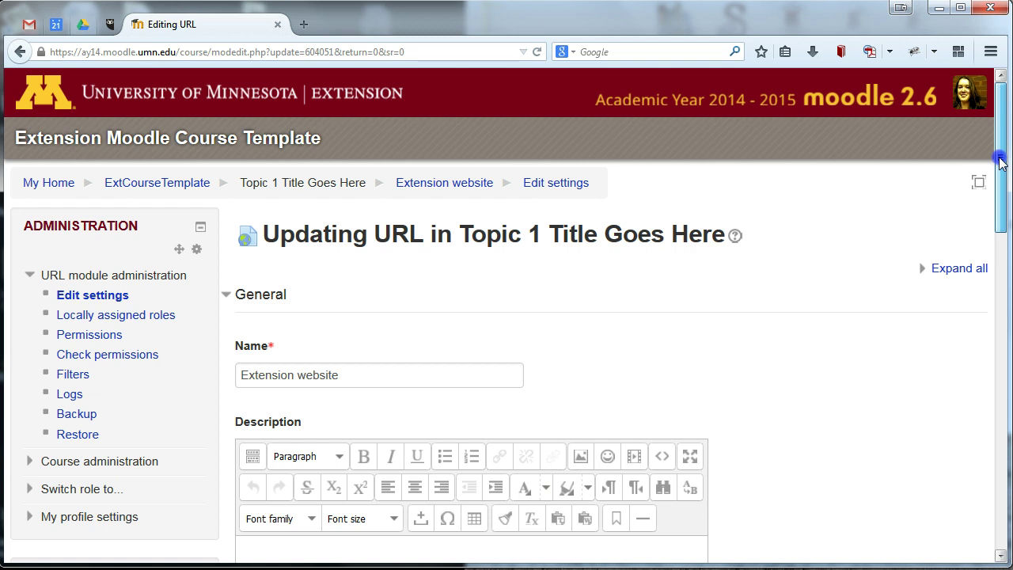
left_click_drag(1002, 162, 1000, 428)
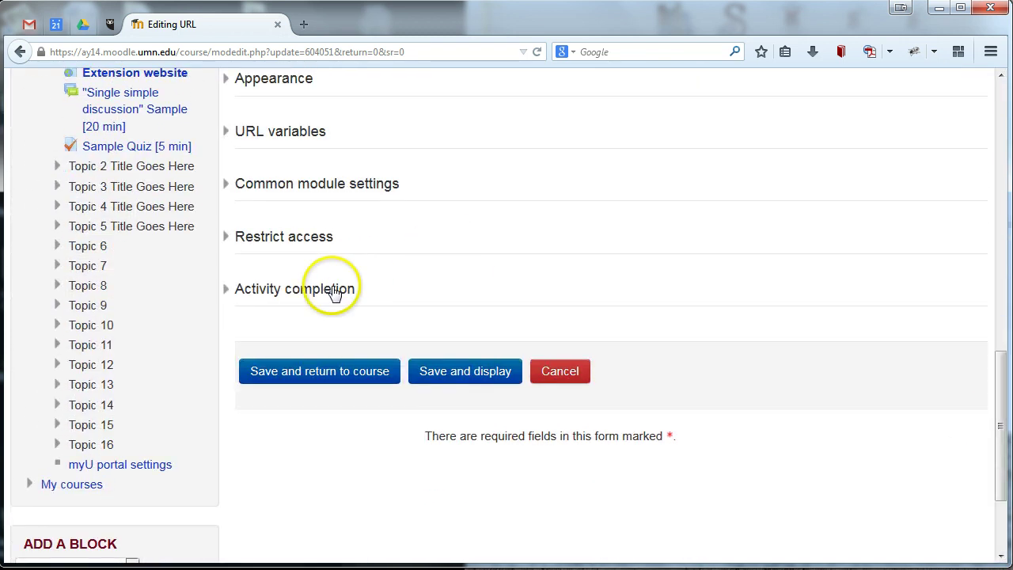
left_click(334, 290)
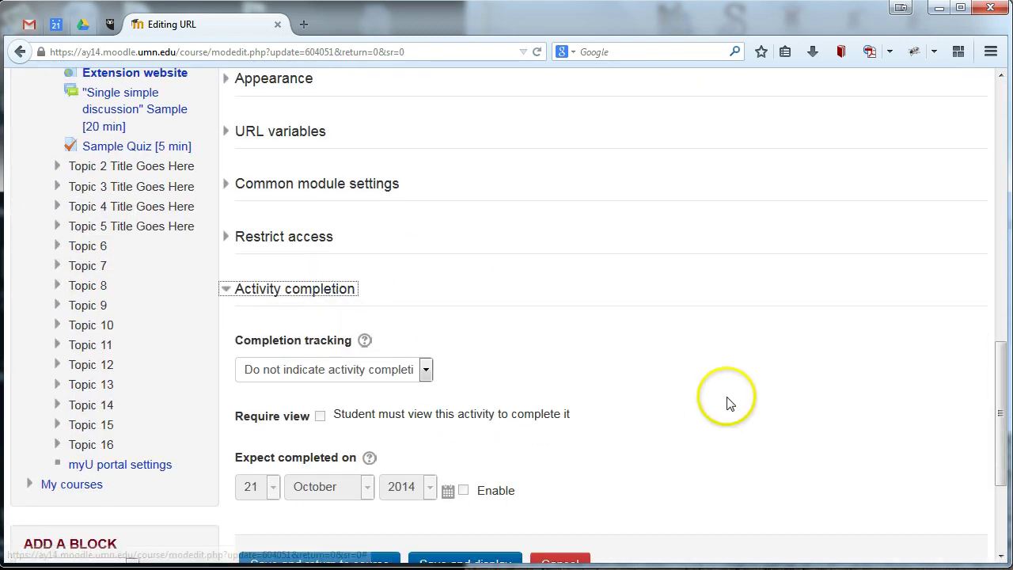
left_click_drag(999, 369, 1000, 388)
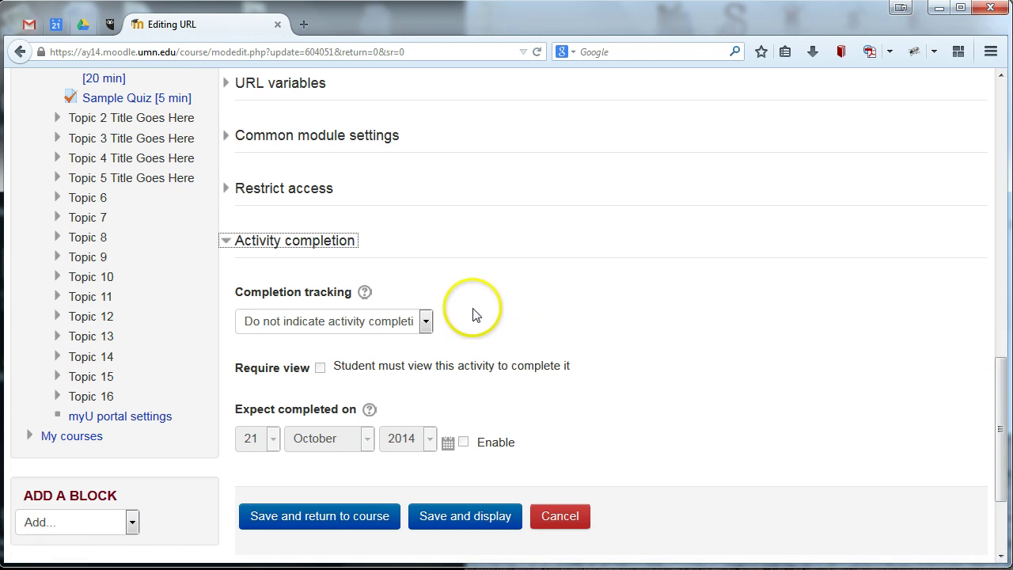
left_click(424, 322)
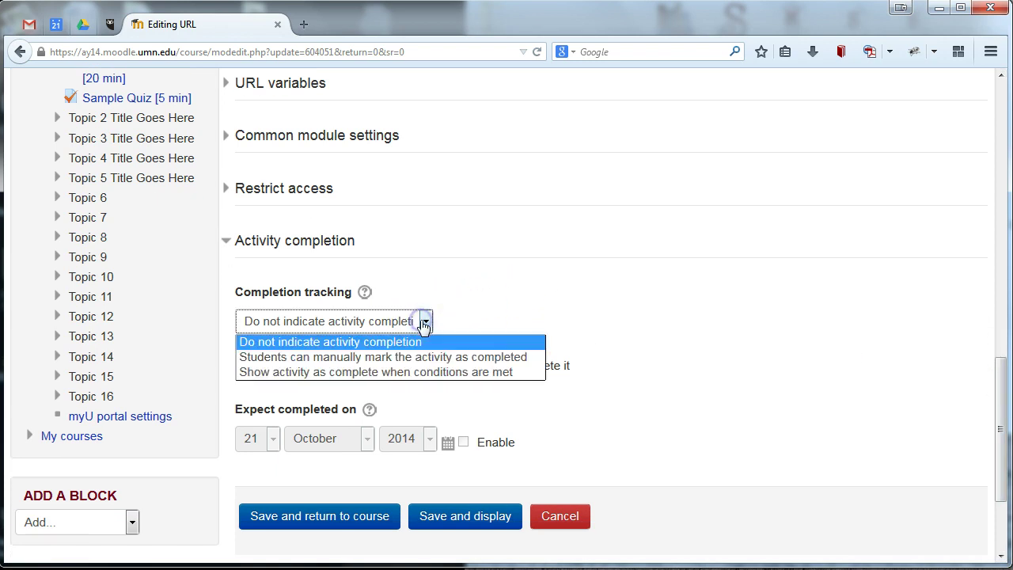
left_click(427, 357)
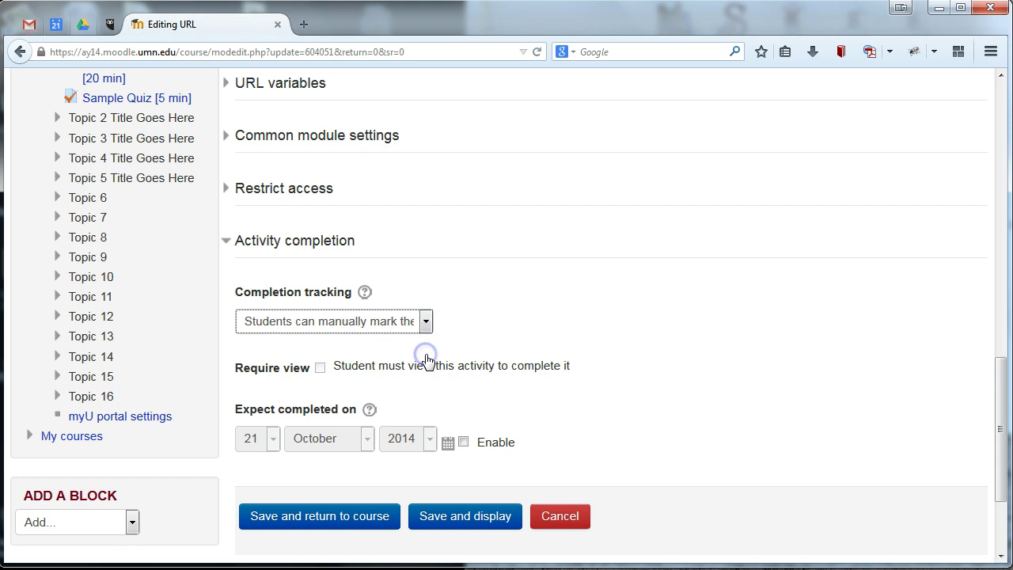
Save the Extension website settings, returning to the course, and check the link's completion indicator
left_click(347, 519)
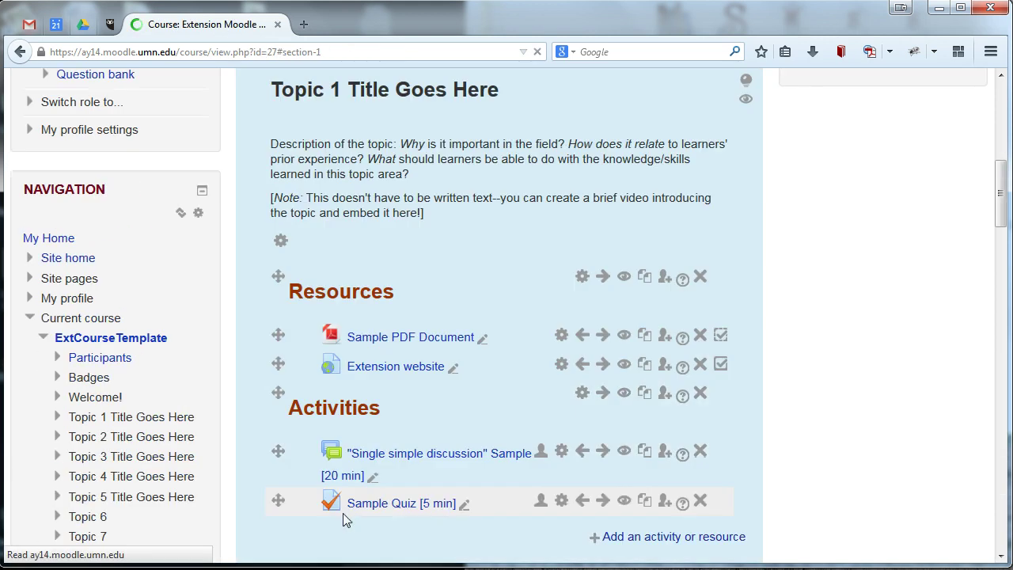
left_click(871, 287)
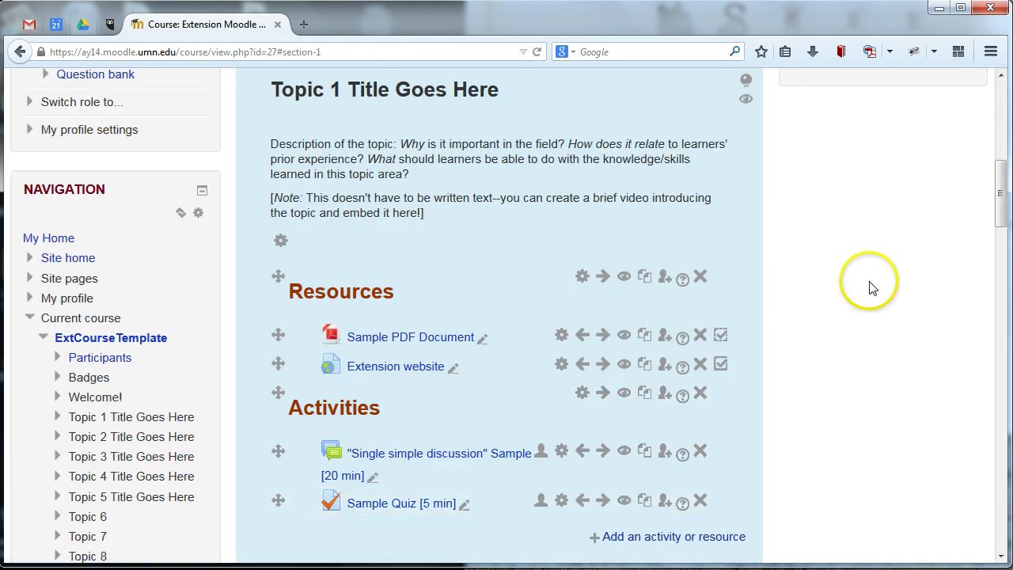
left_click(720, 367)
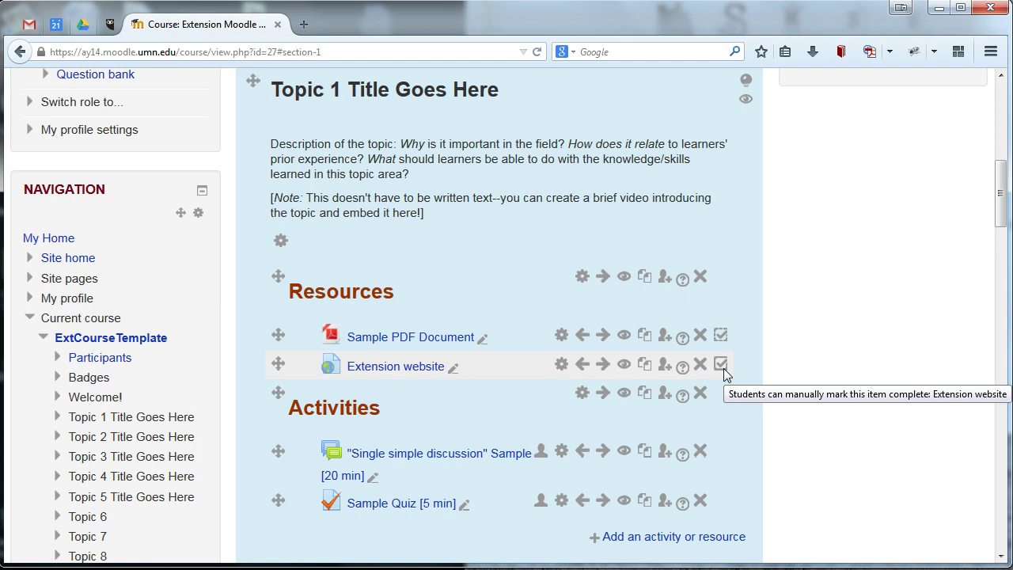
left_click(723, 367)
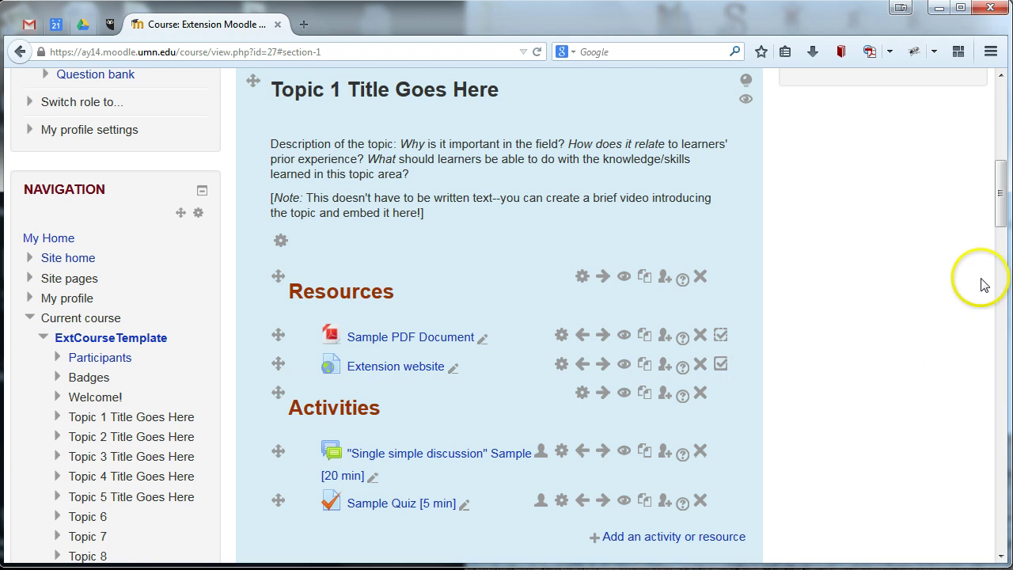
In the Sample Quiz settings under Topic 1, set completion tracking to "Show activity as complete when conditions are met"
left_click_drag(1002, 187, 1004, 215)
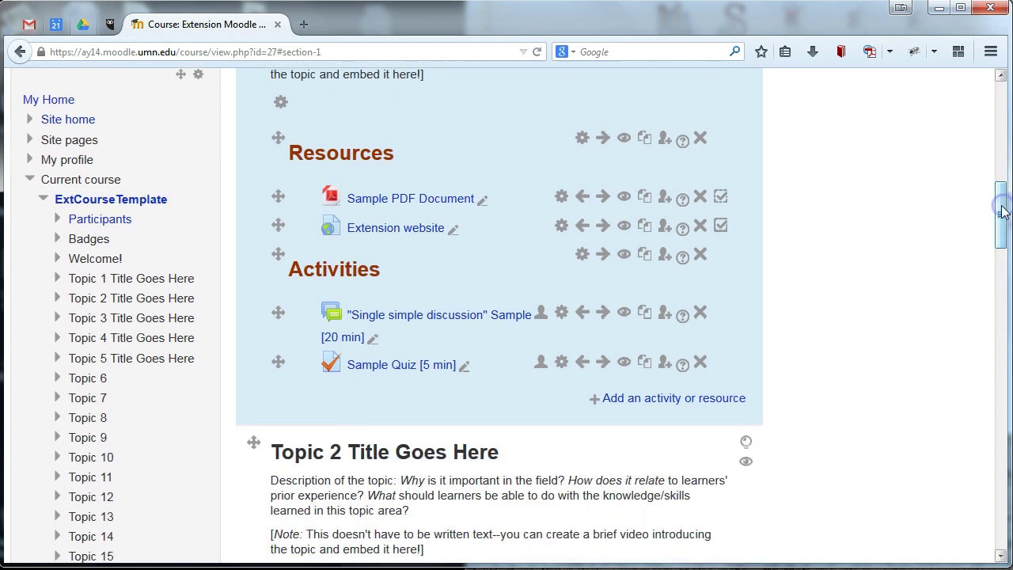
left_click(563, 368)
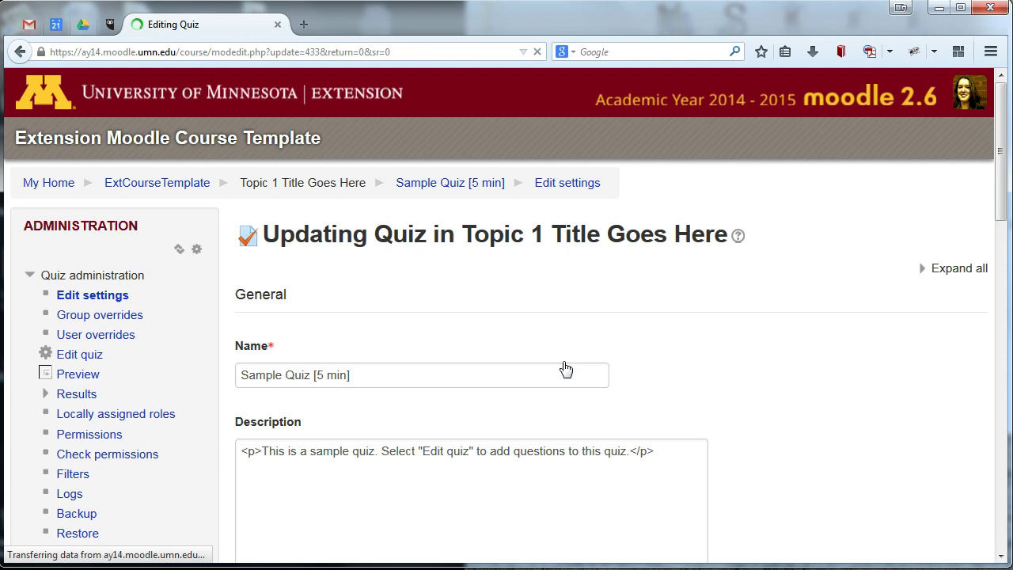
left_click(1003, 127)
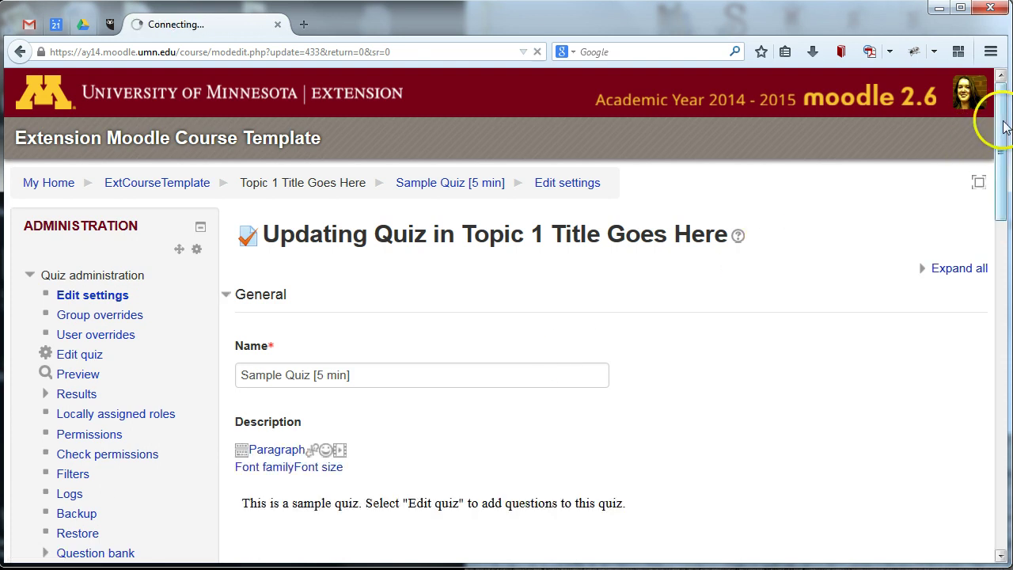
left_click_drag(1004, 127, 989, 415)
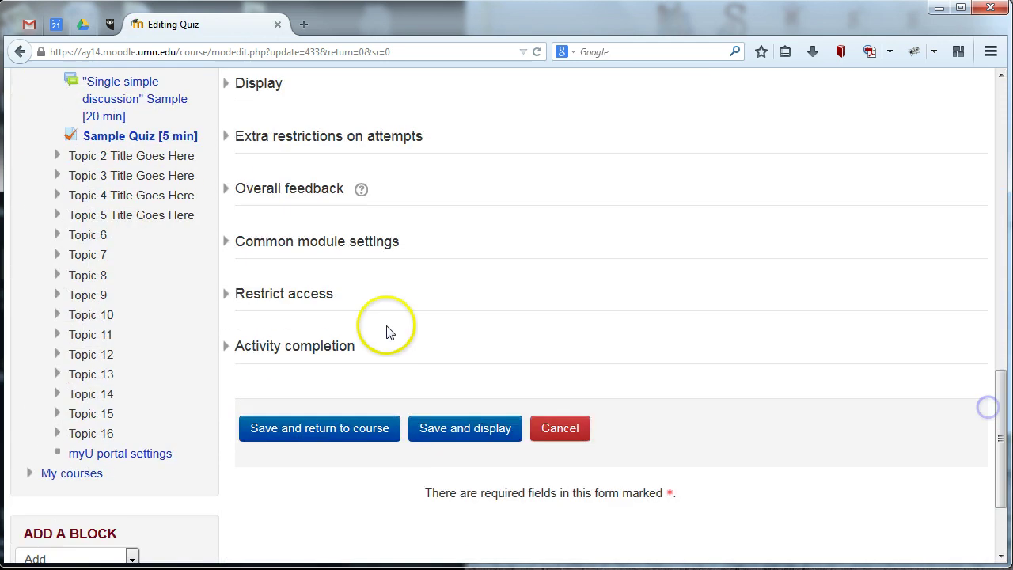
left_click(331, 347)
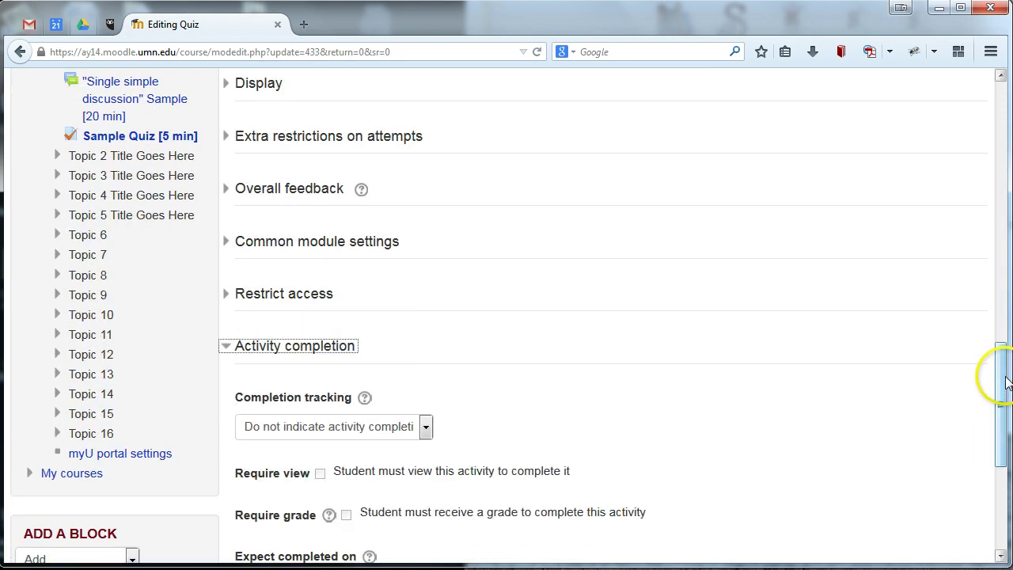
left_click_drag(1005, 373, 997, 431)
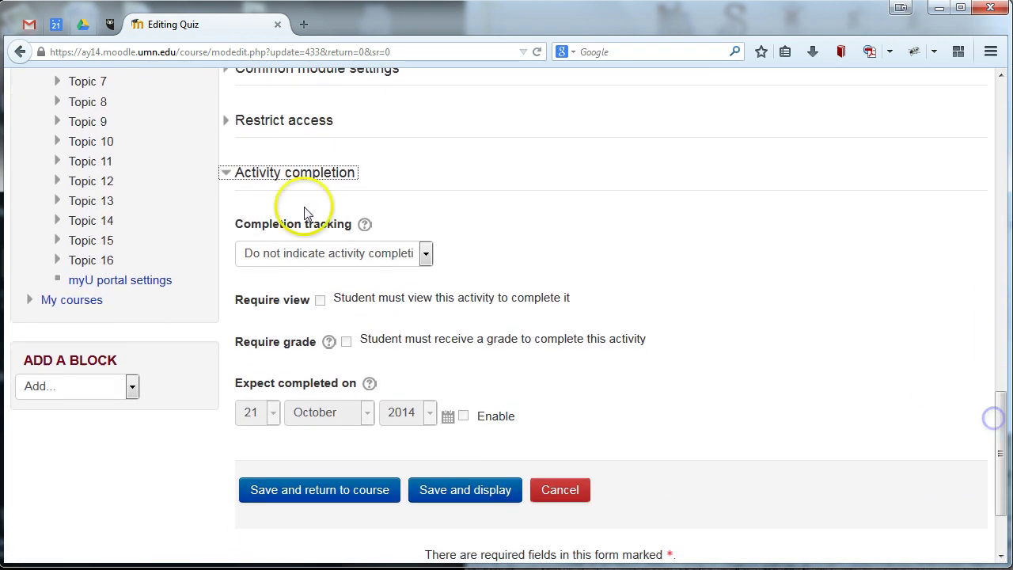
left_click(425, 254)
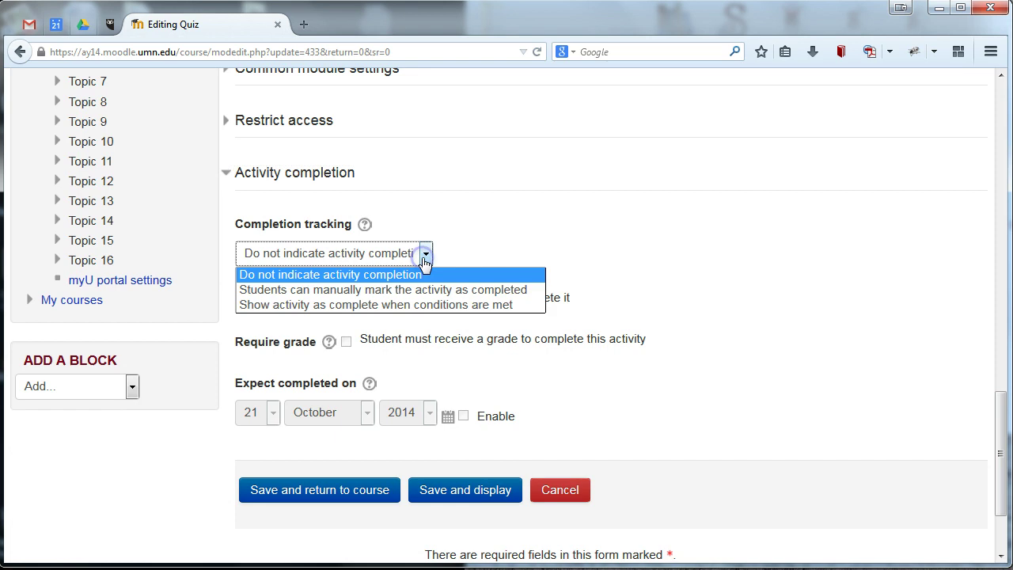
left_click(400, 305)
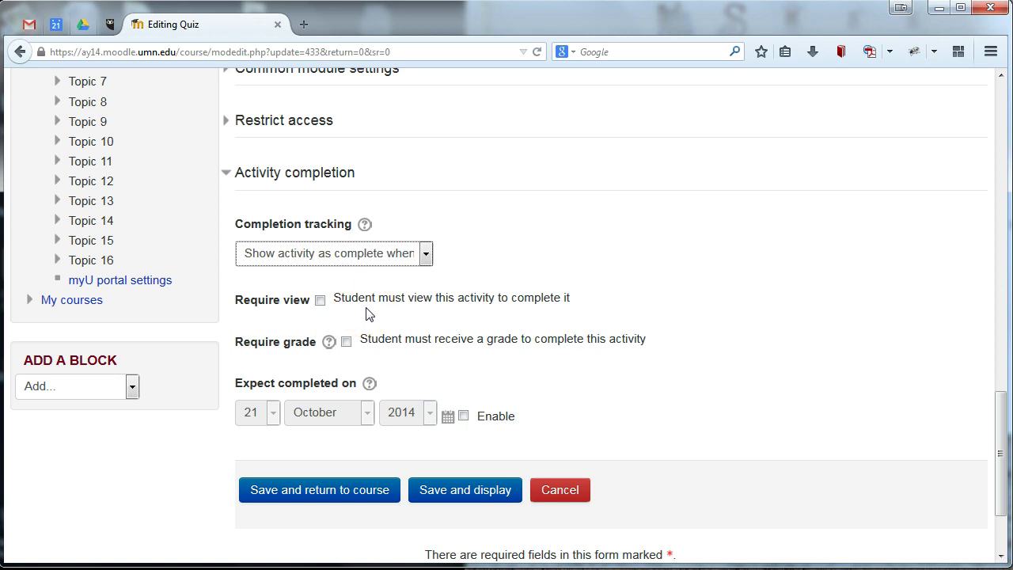
Require students to receive a grade to complete the quiz, save it and compare the completion indicators on the course page
left_click(349, 346)
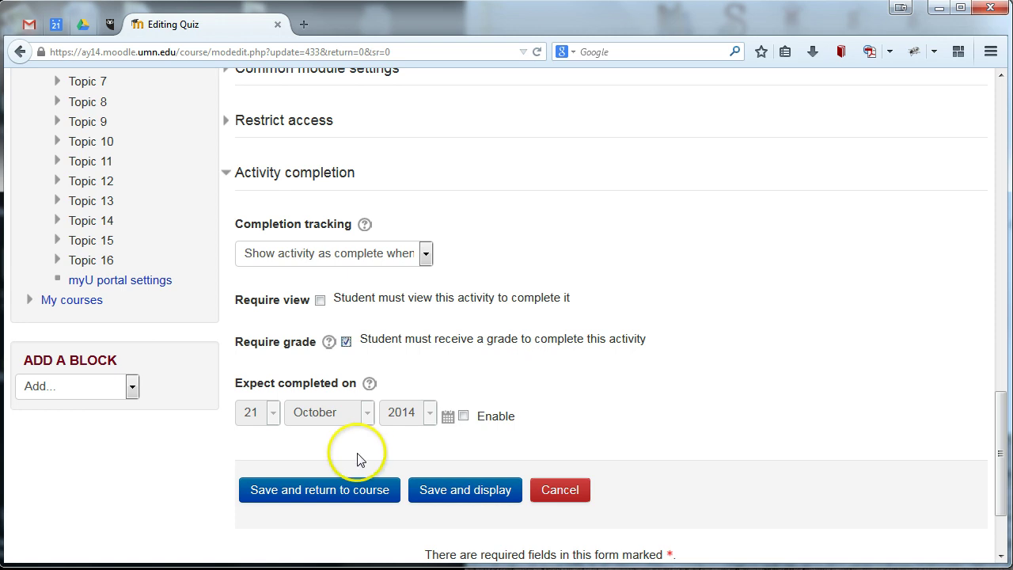
left_click(321, 491)
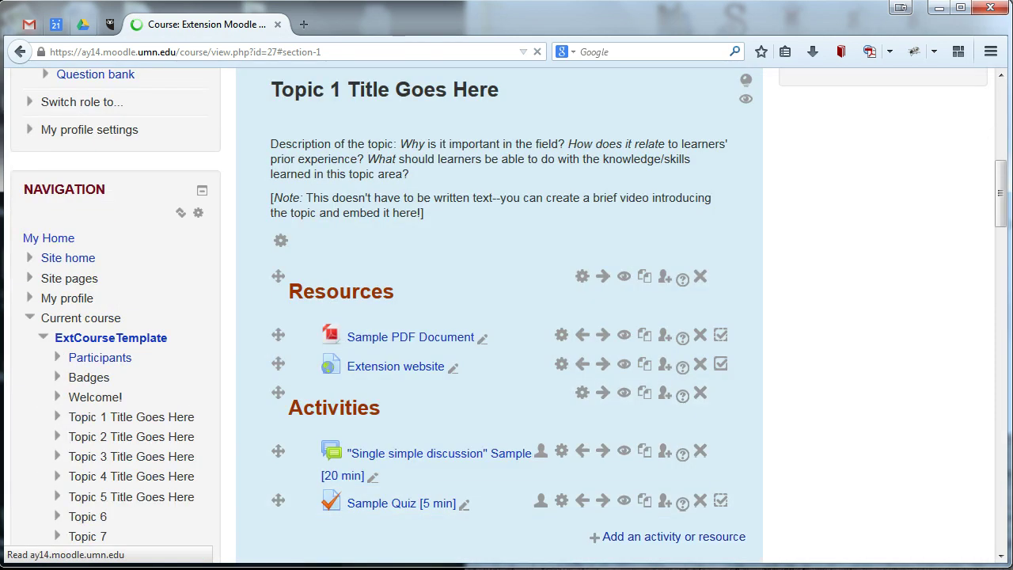
scroll(1000, 191, "down", 3)
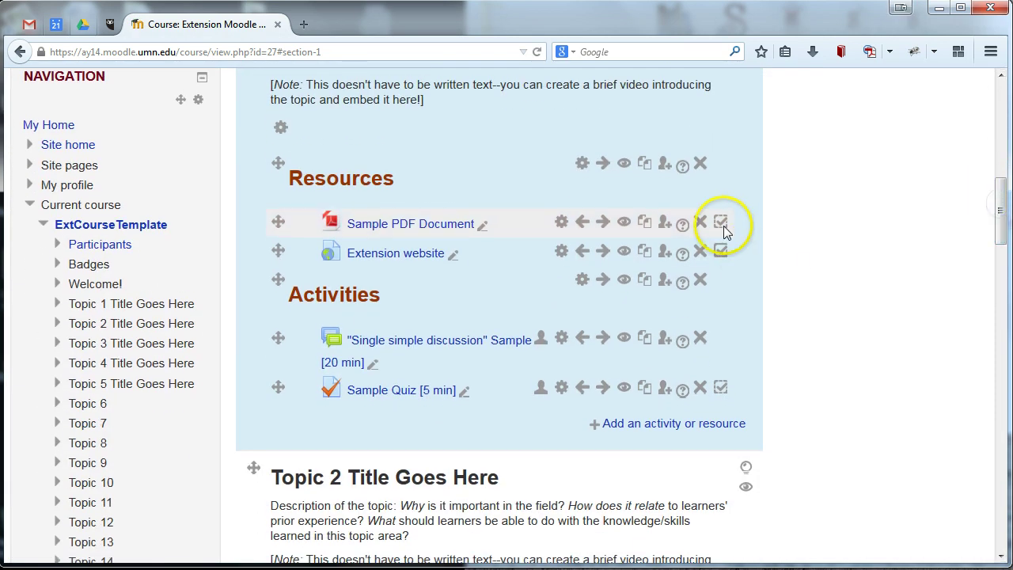
left_click(722, 250)
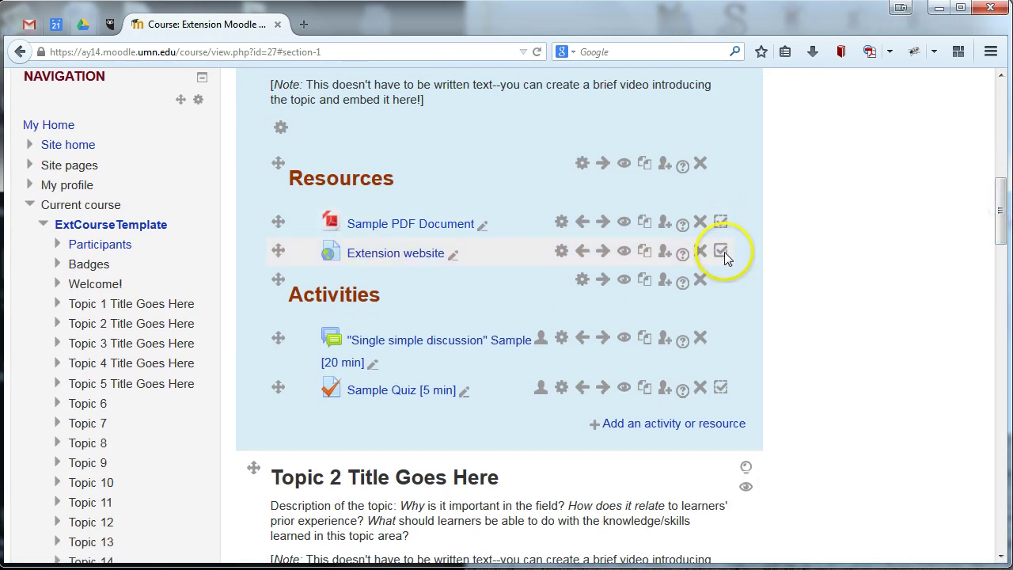
left_click(722, 388)
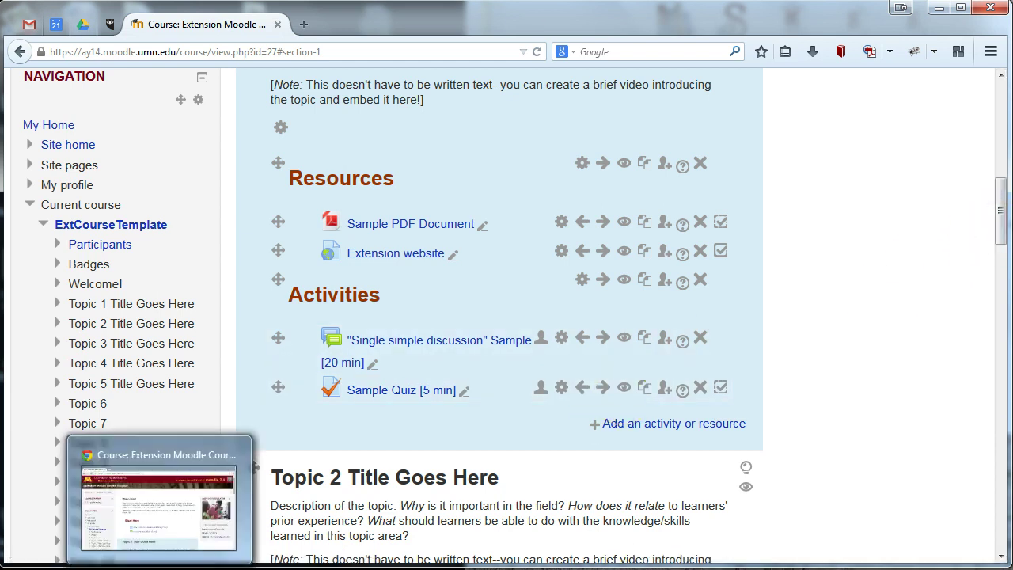
Switch to the student view of the course in Chrome, reload it and mark Extension website in Topic 1 as complete
left_click(158, 507)
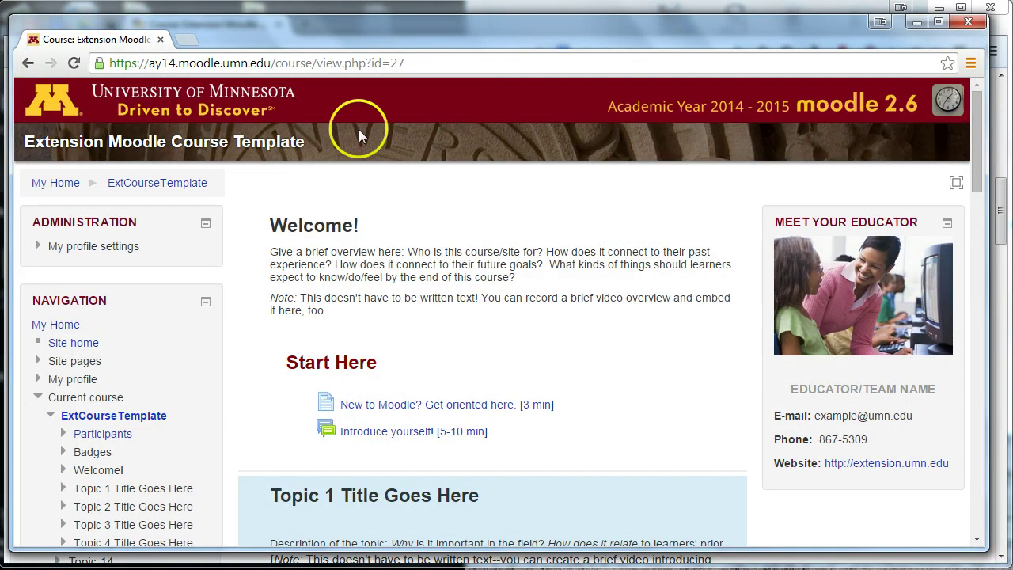
left_click(76, 63)
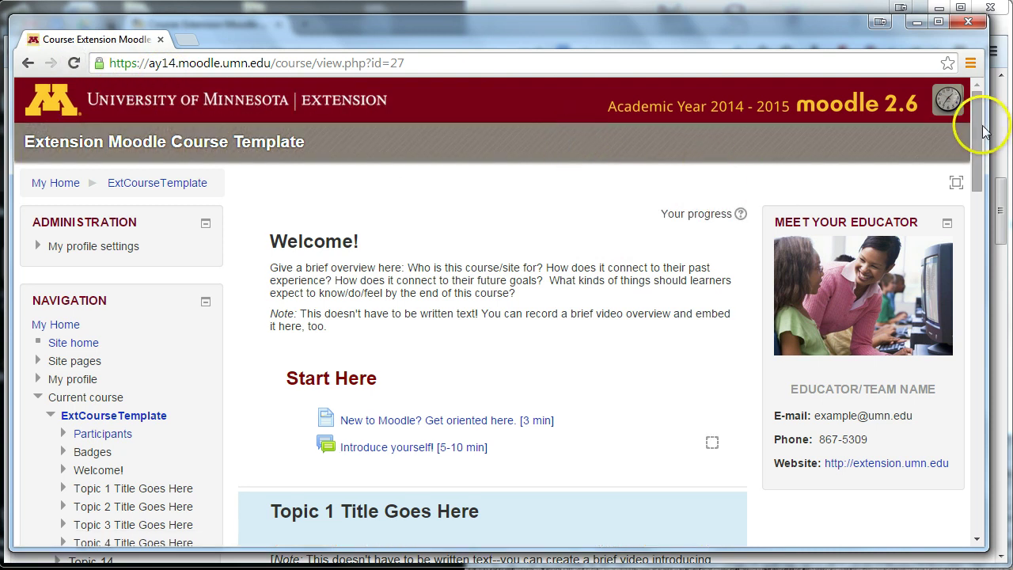
left_click_drag(980, 129, 981, 162)
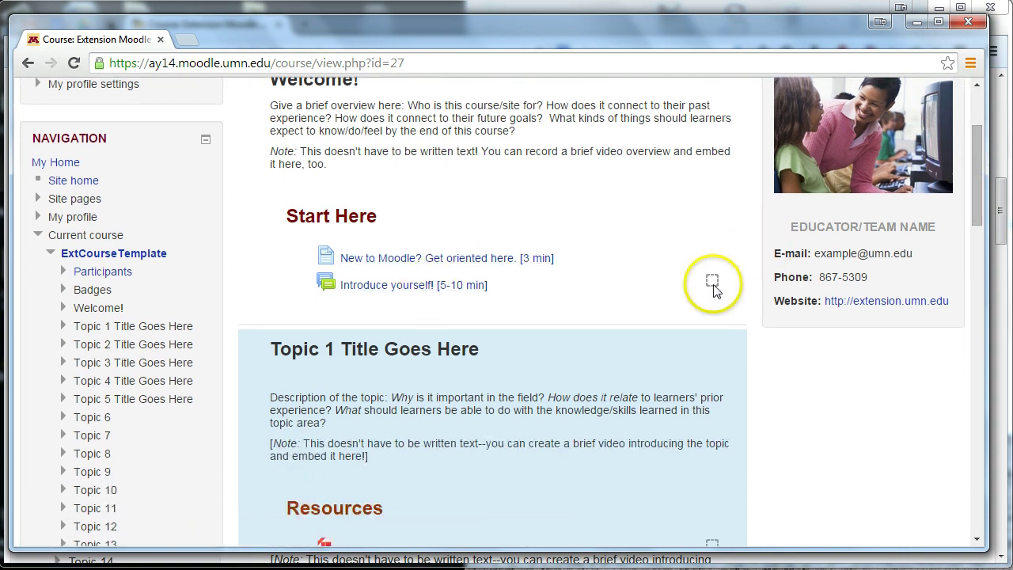
left_click_drag(977, 208, 970, 271)
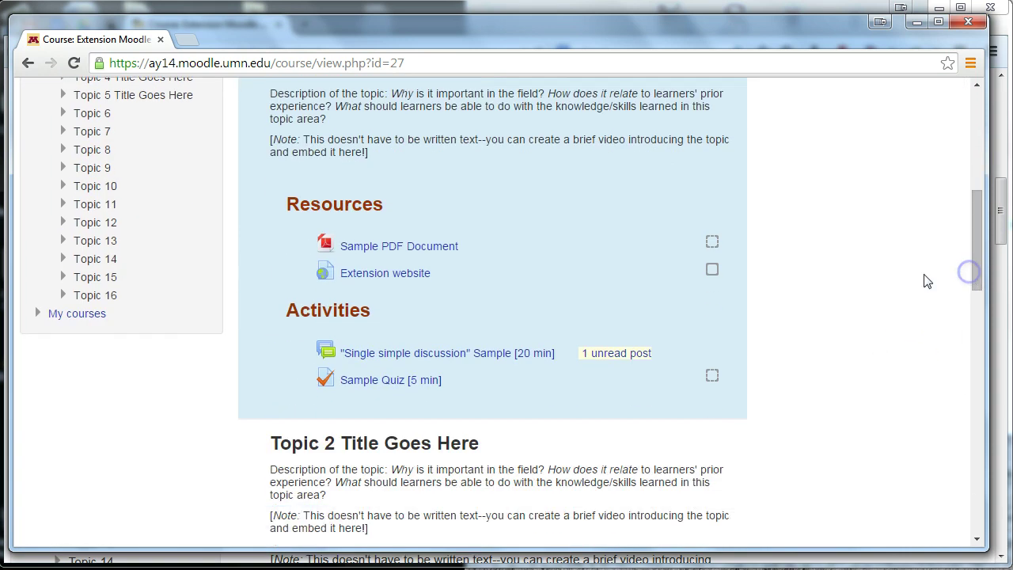
left_click(713, 271)
left_click(797, 251)
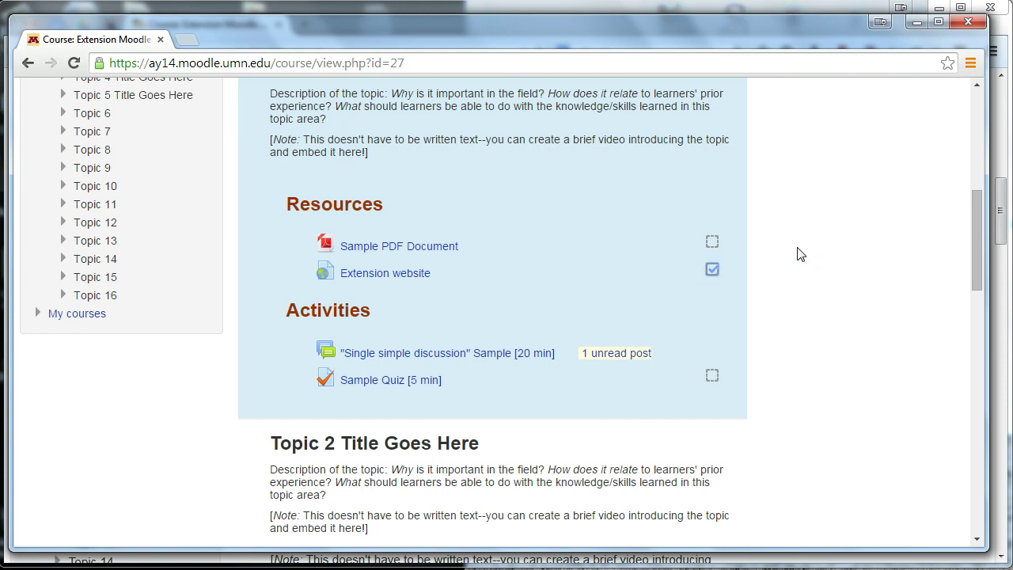
View the Sample PDF Document as the student, return to the course page and reload it to check the document's completion box
left_click(413, 247)
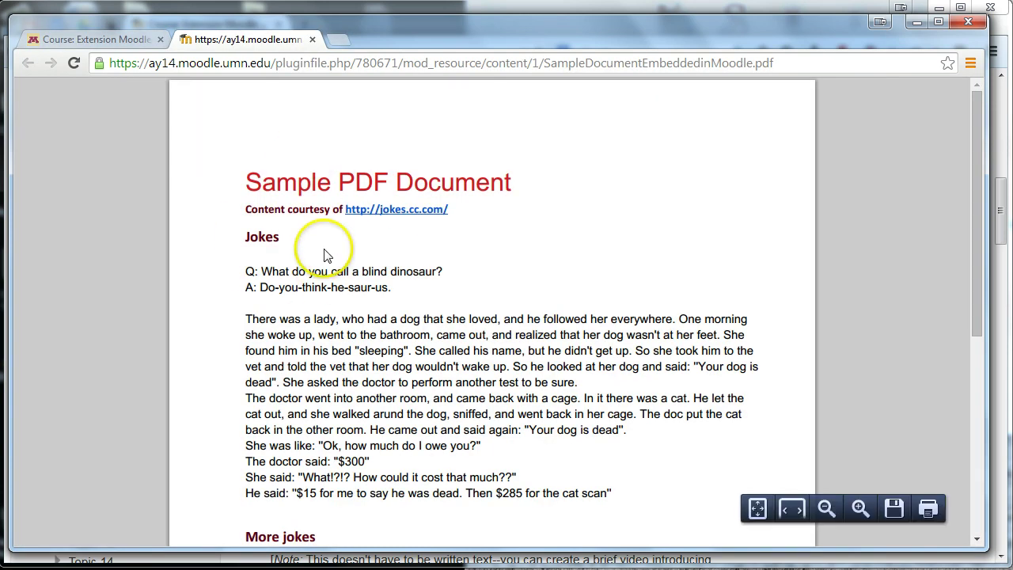
left_click(99, 38)
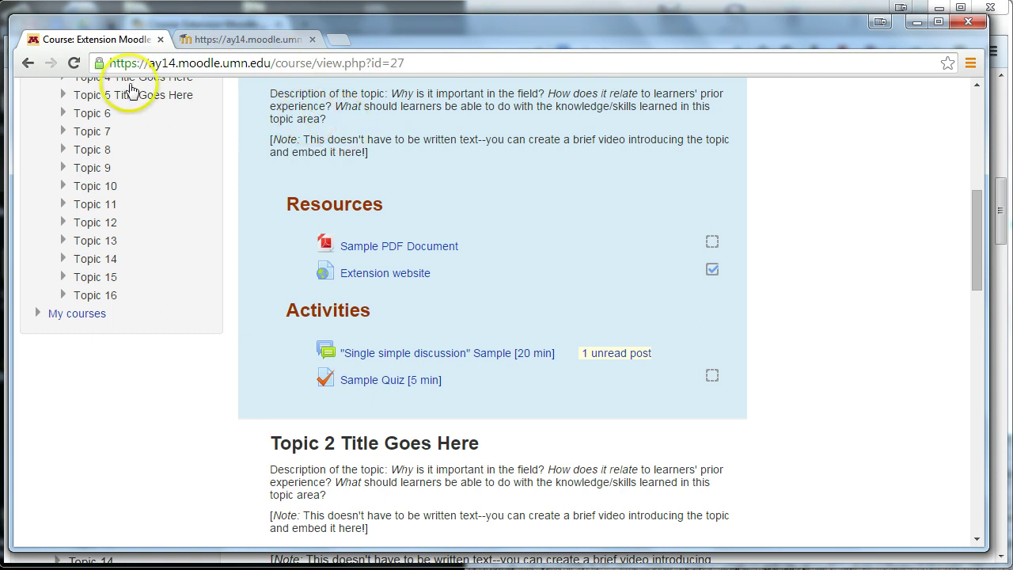
left_click(74, 64)
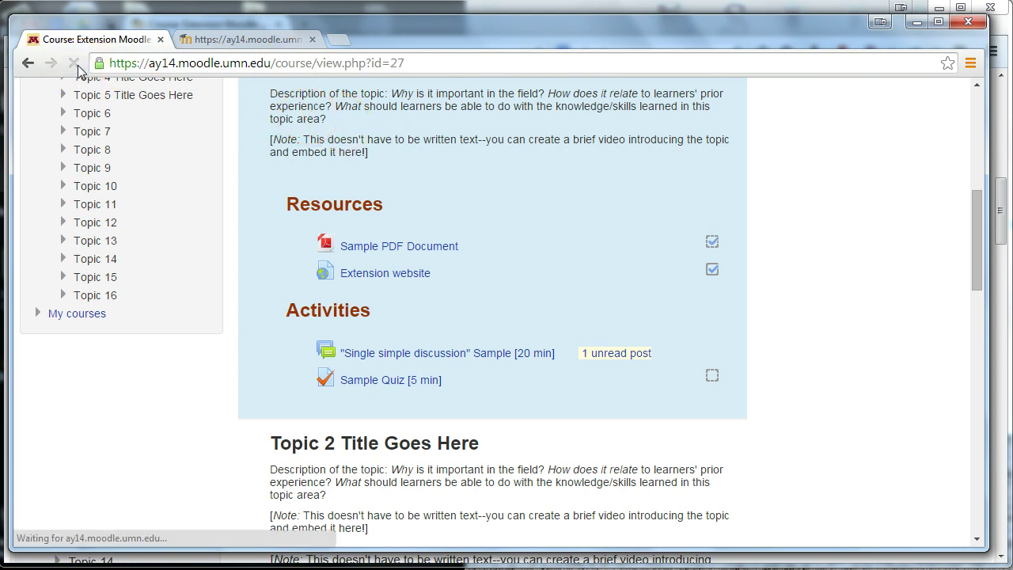
left_click(710, 242)
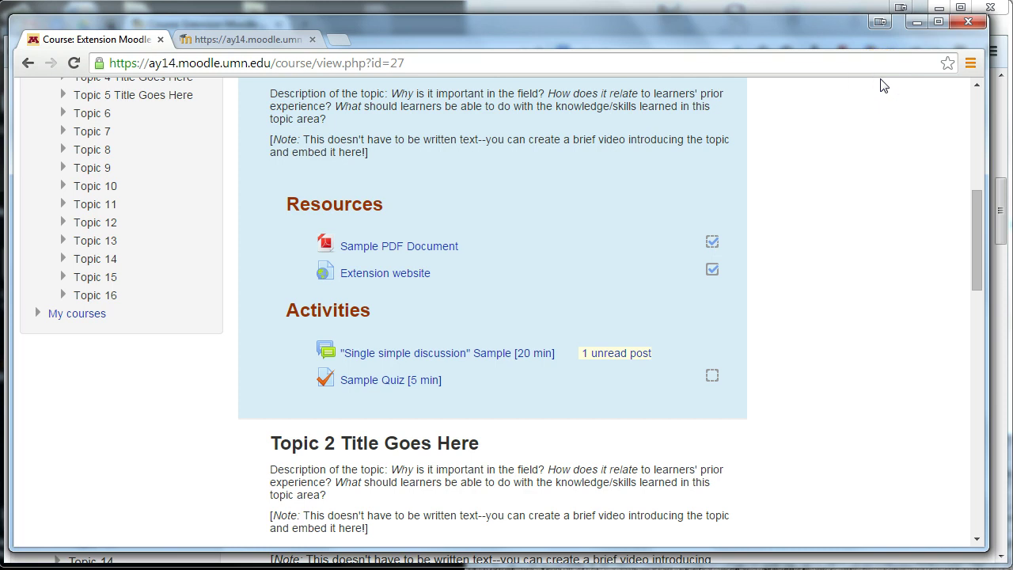
left_click_drag(976, 264, 970, 176)
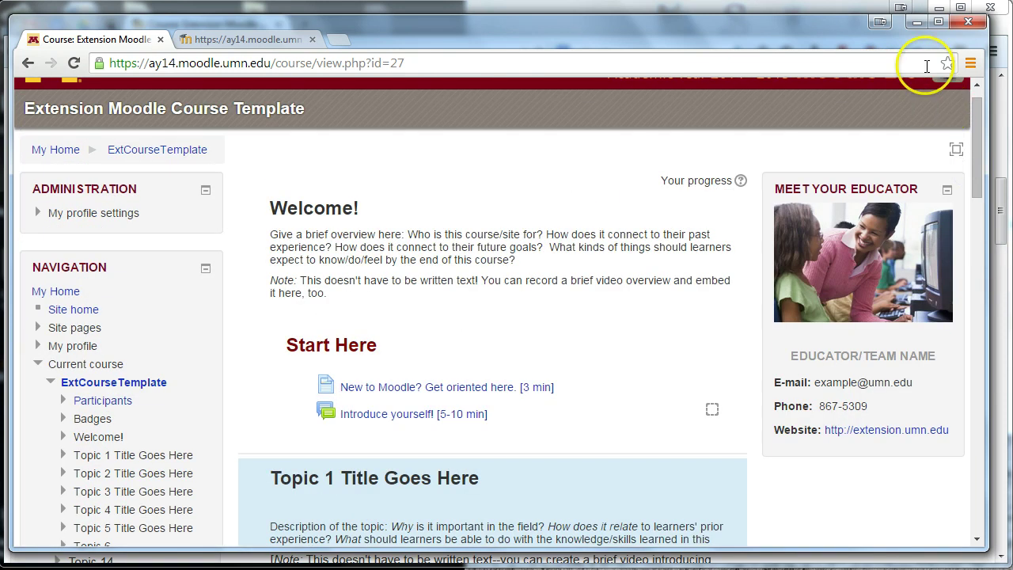